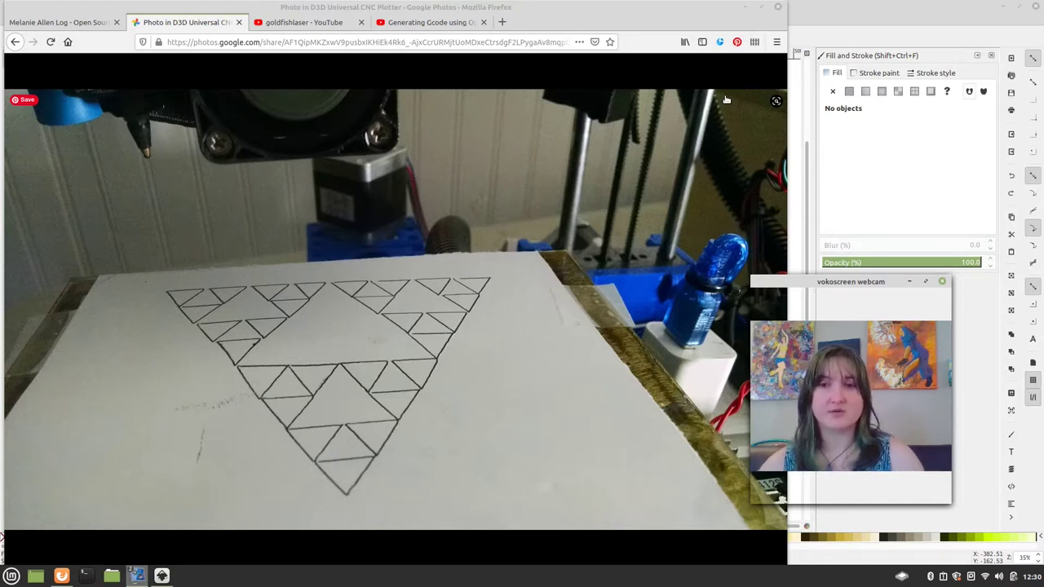
Bring the blank Inkscape New document 1 to the front and select the Star and Polygon tool
left_click(161, 576)
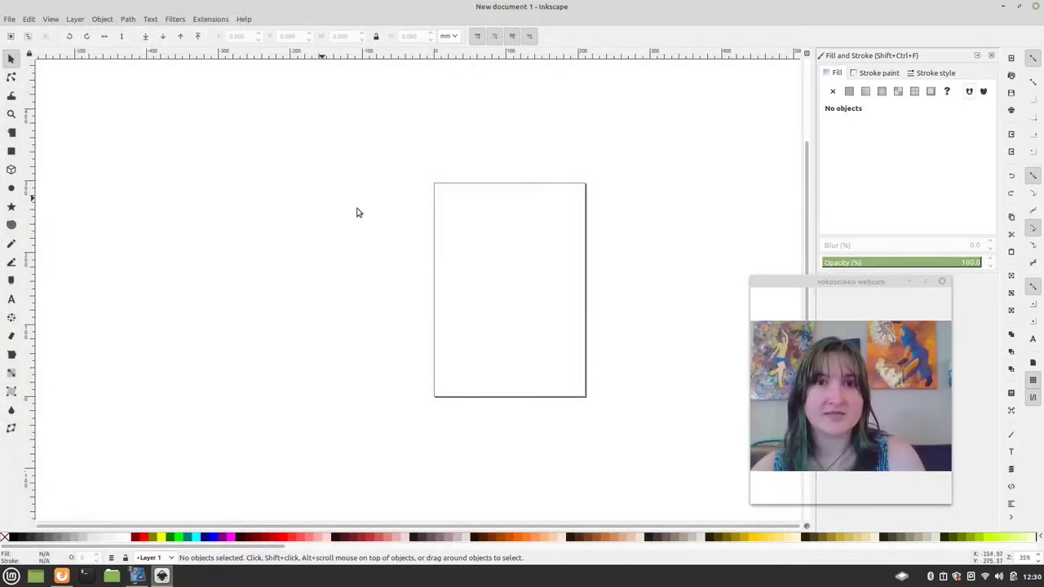
left_click(10, 19)
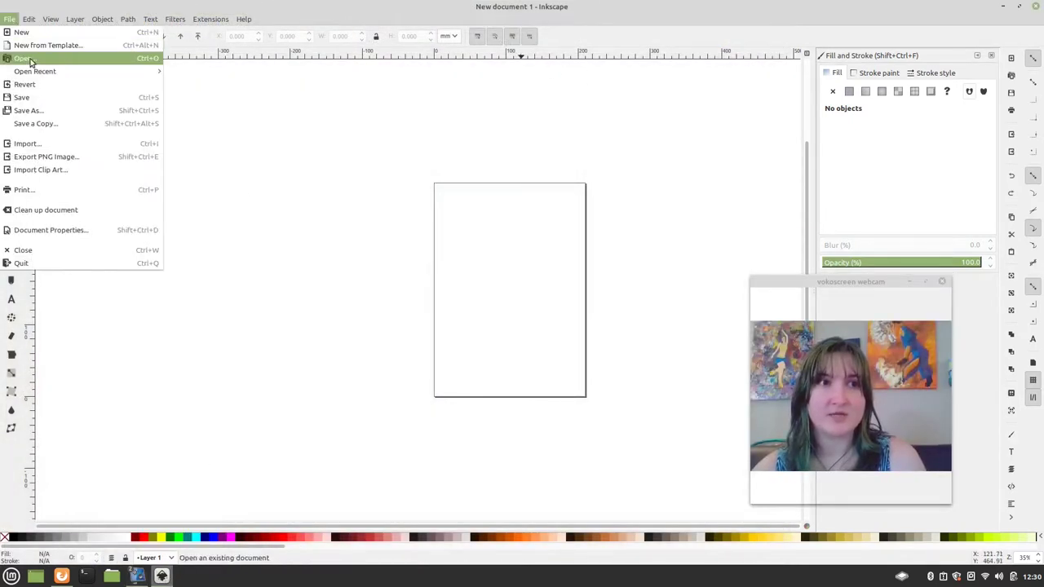
left_click(671, 138)
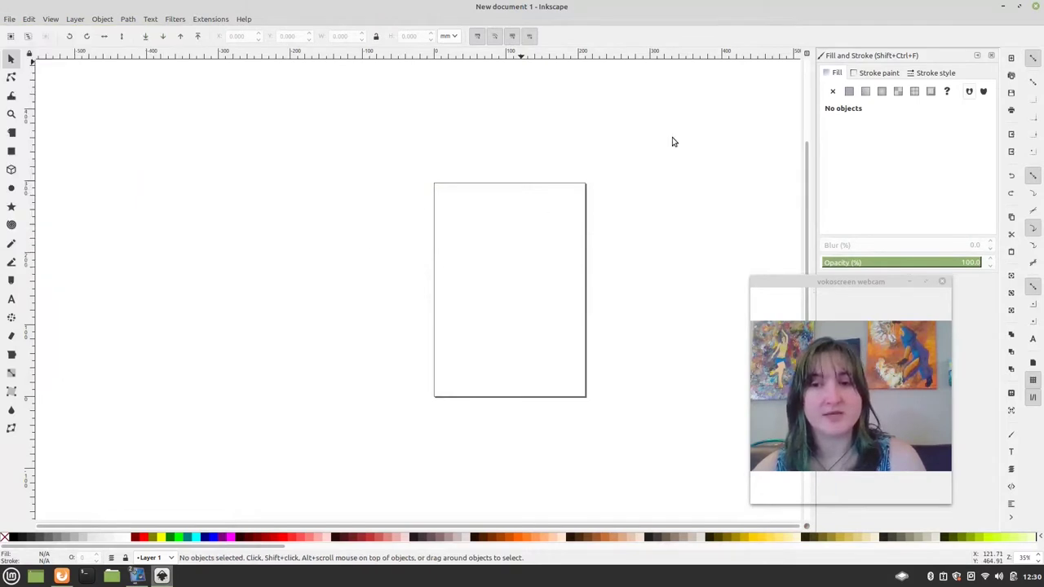
left_click(12, 209)
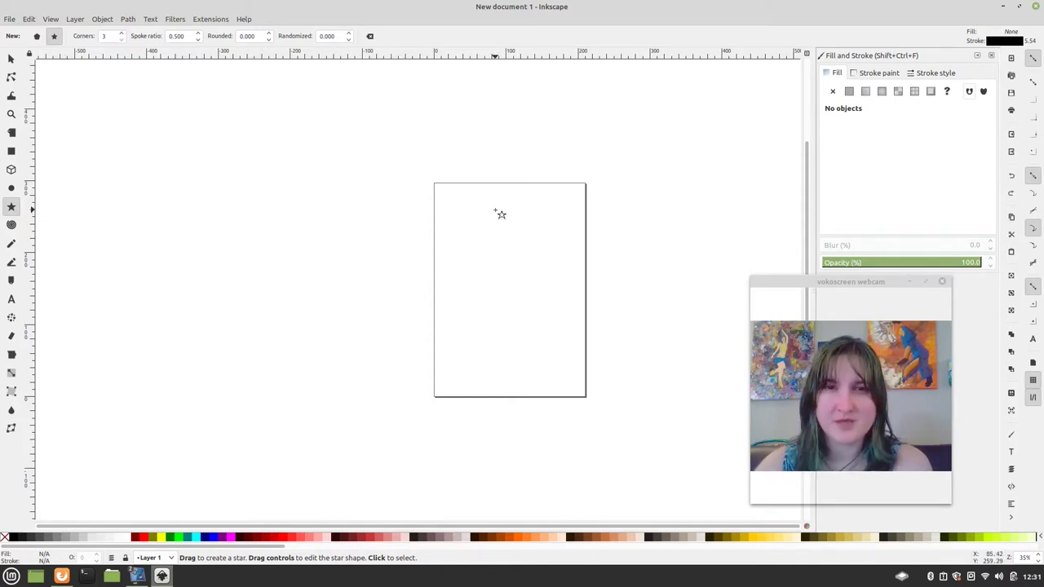
Draw a 3-corner star near the page top, move it down, and reshape it into a triangle (spoke ratio 0.490)
mouse_move(492, 199)
left_mouse_down()
mouse_move(518, 214)
mouse_move(506, 196)
left_mouse_up()
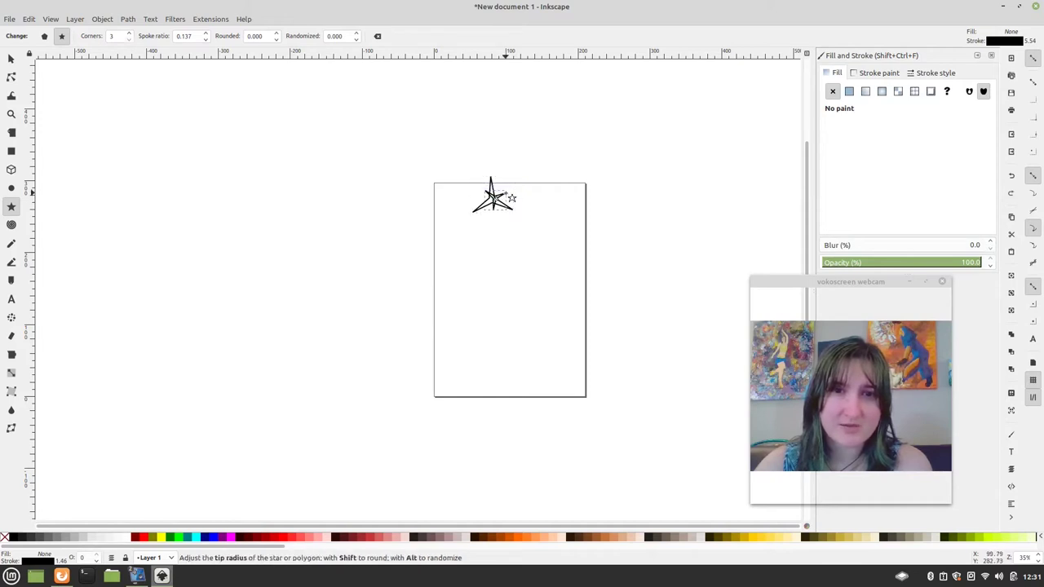
left_click(567, 174)
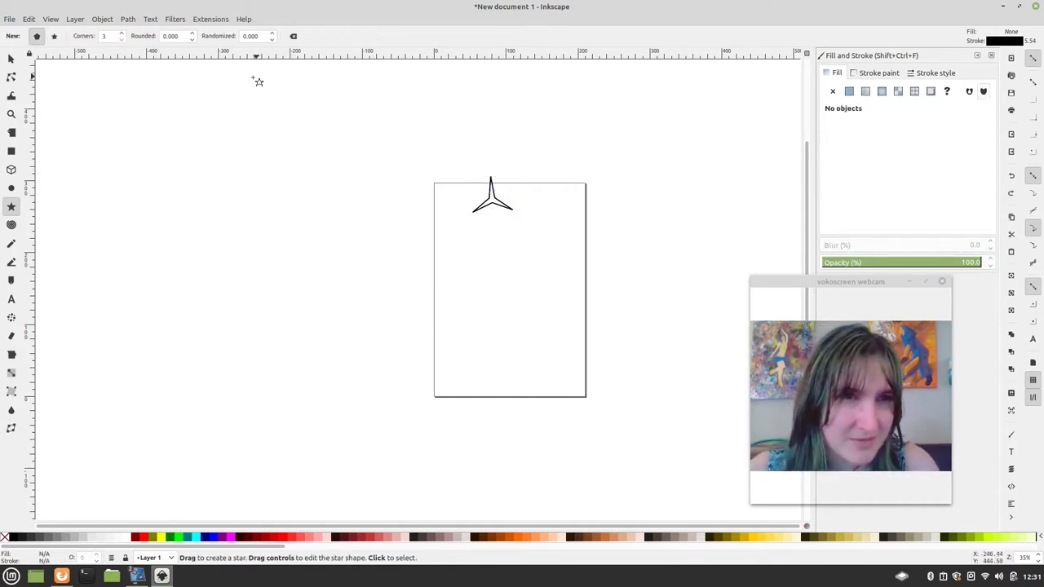
left_click(11, 59)
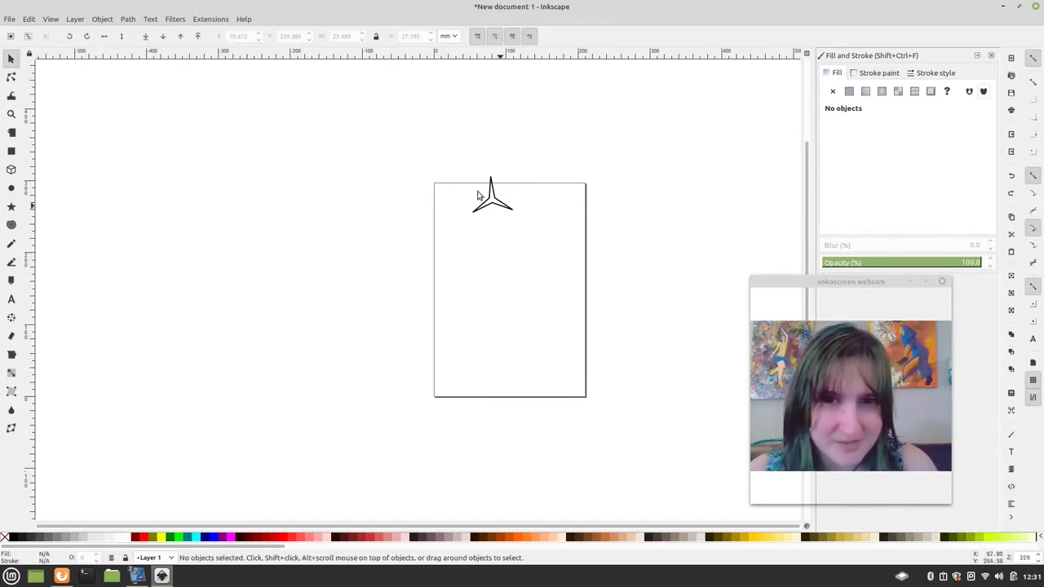
left_click_drag(495, 210, 489, 244)
key("shift+F9")
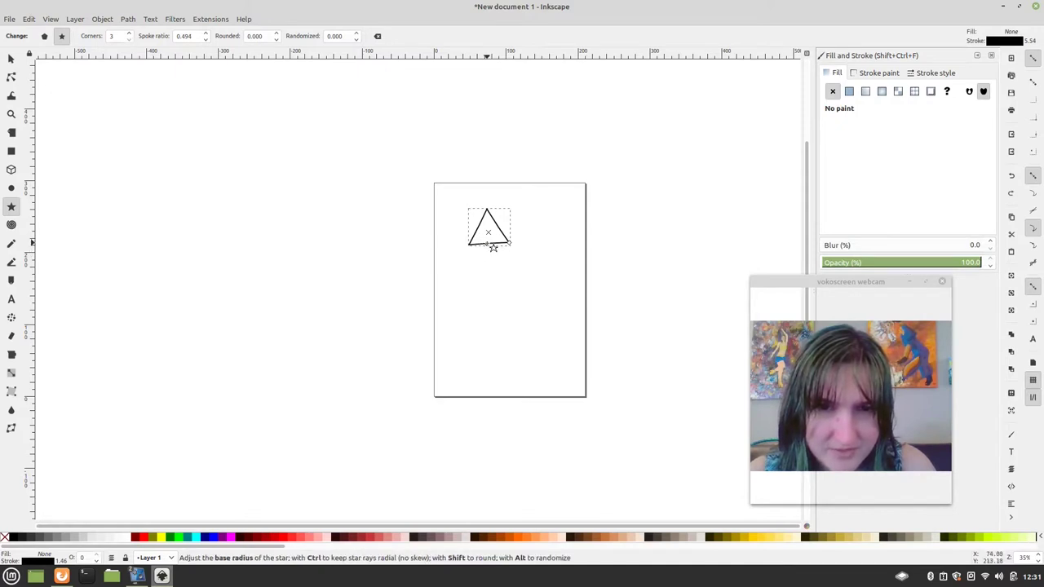
mouse_move(494, 246)
left_mouse_down()
mouse_move(489, 238)
mouse_move(494, 247)
left_mouse_up()
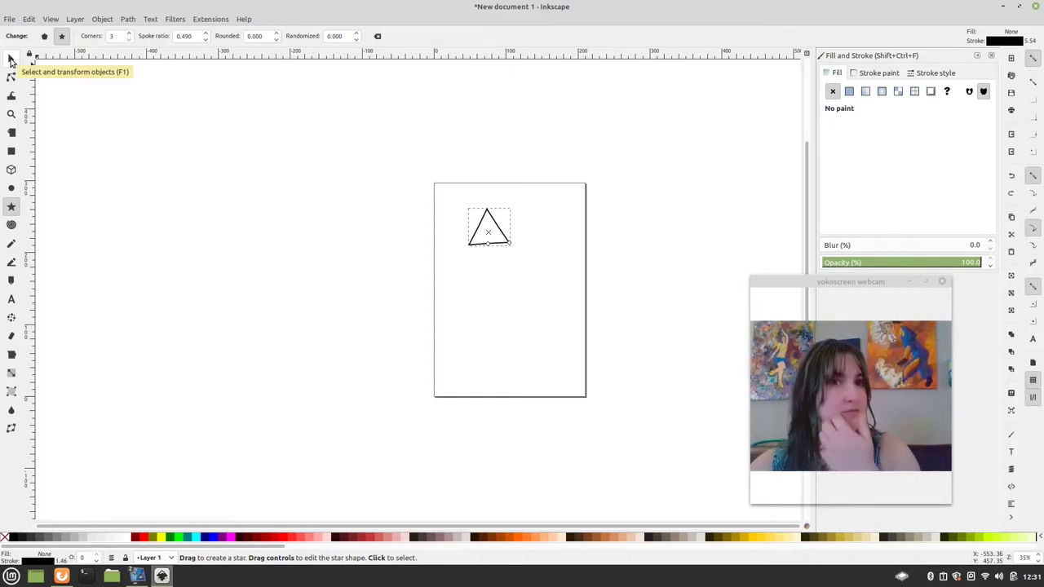
Zoom in and adjust the star's knot to straighten the triangle's sides
left_click(12, 60)
scroll(496, 256, "up", 3)
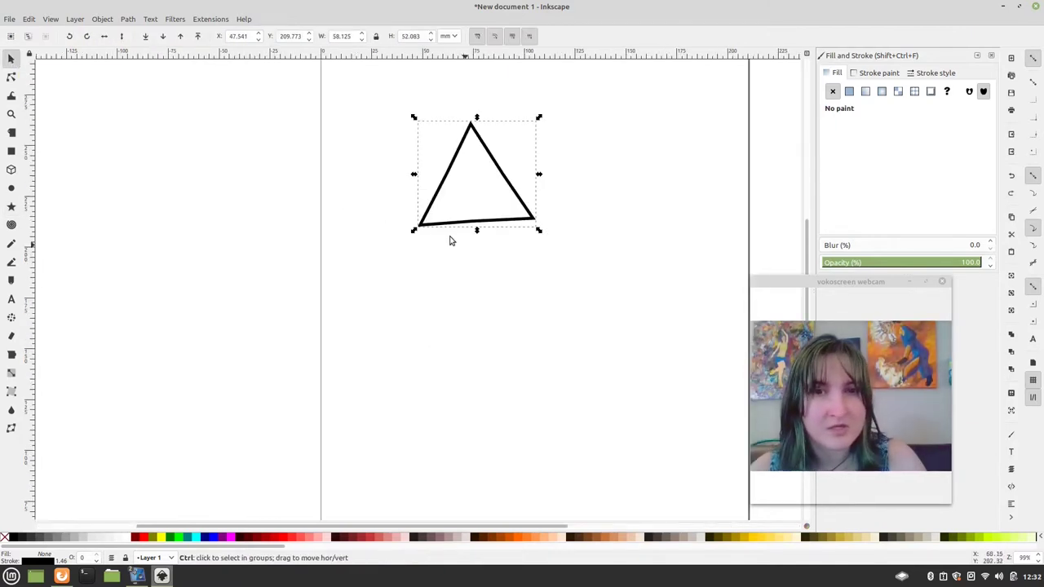
scroll(489, 233, "up", 4)
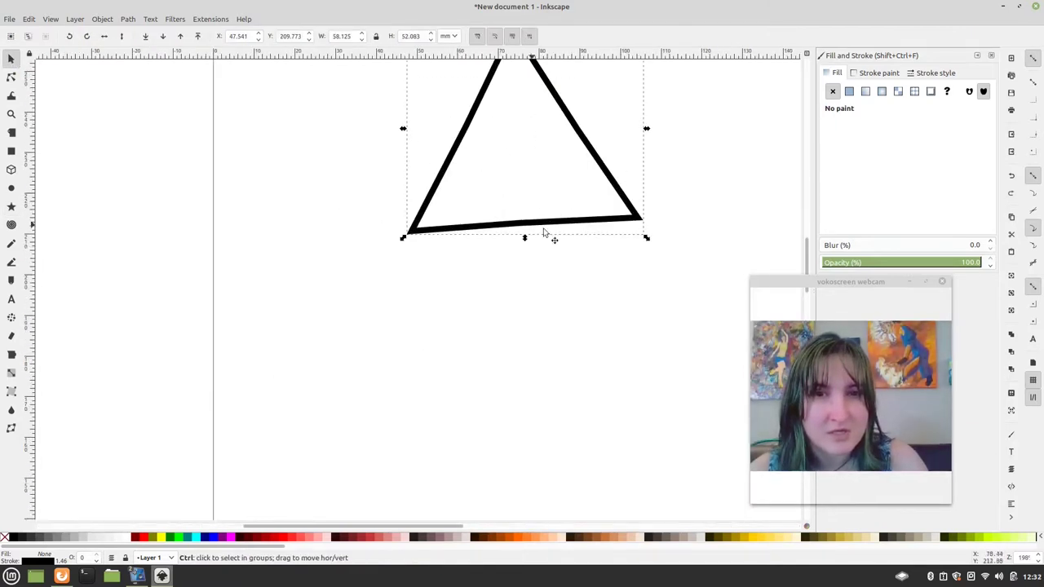
double_click(497, 218)
left_click_drag(492, 220, 495, 226)
left_click(466, 270)
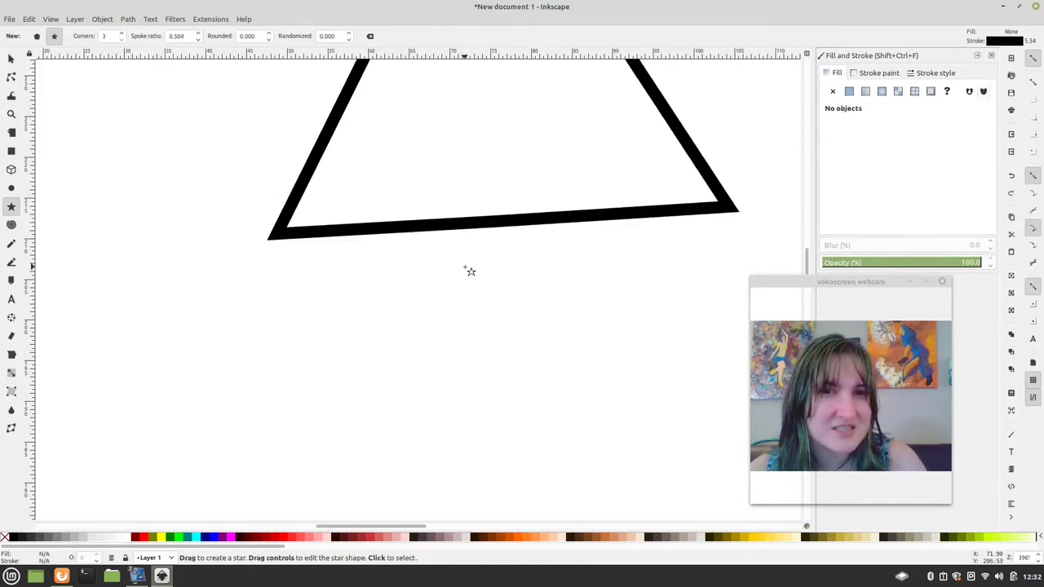
scroll(466, 270, "down", 1)
scroll(466, 270, "down", 4)
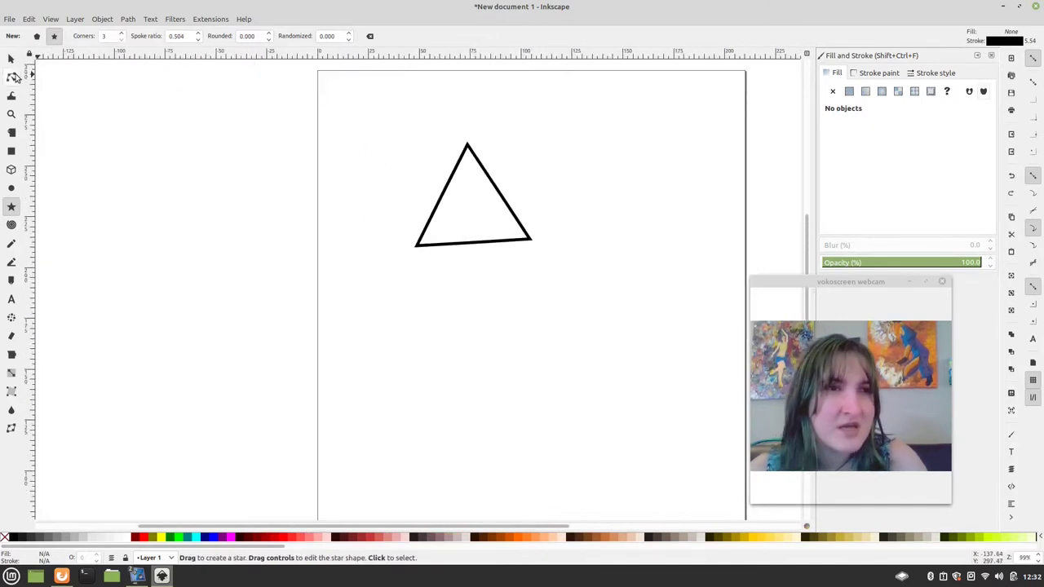
Rotate the triangle so it stands upright
left_click(11, 57)
left_click(500, 207)
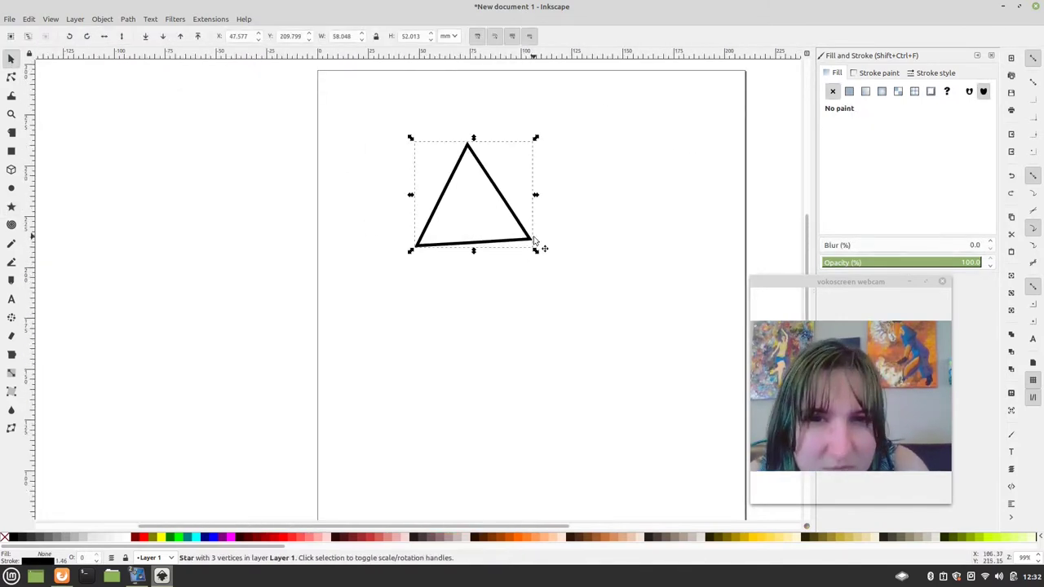
left_click(525, 227)
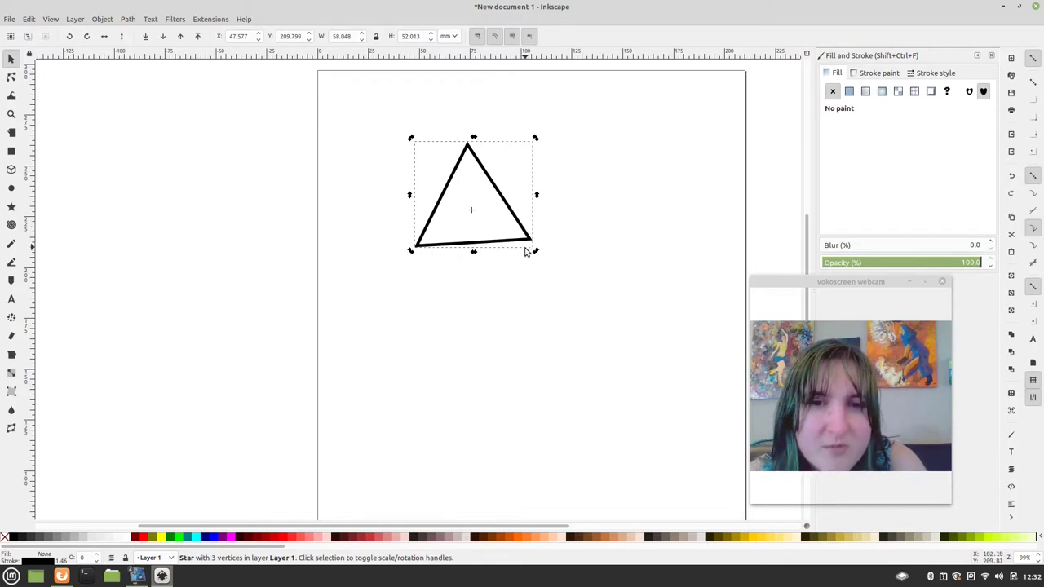
left_click_drag(535, 252, 546, 199)
left_click(560, 266)
left_click(550, 170)
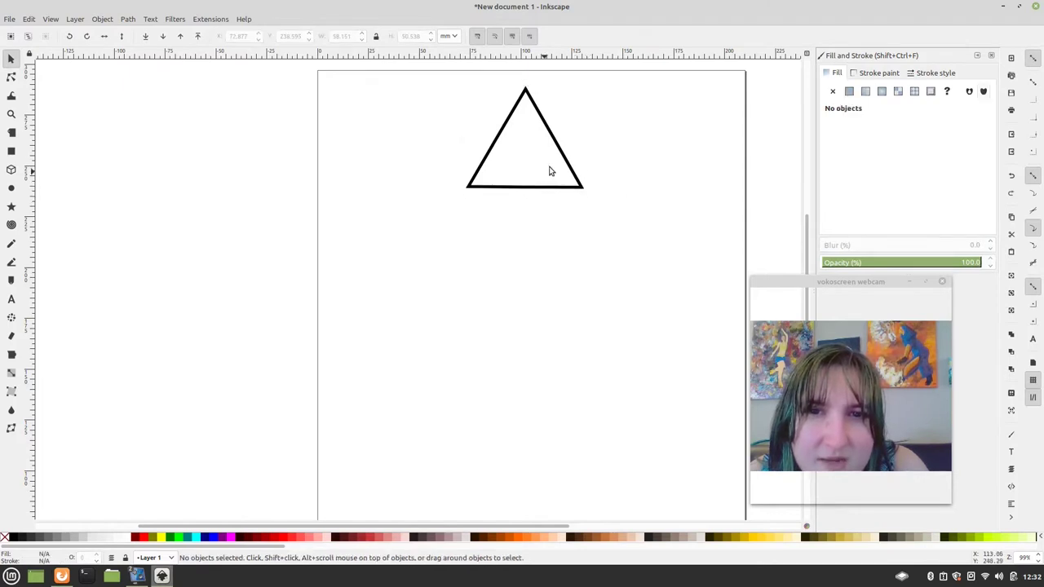
Lock proportions, shrink the triangle to 37.571 × 32.653 mm, and nudge it slightly right
left_click(564, 163)
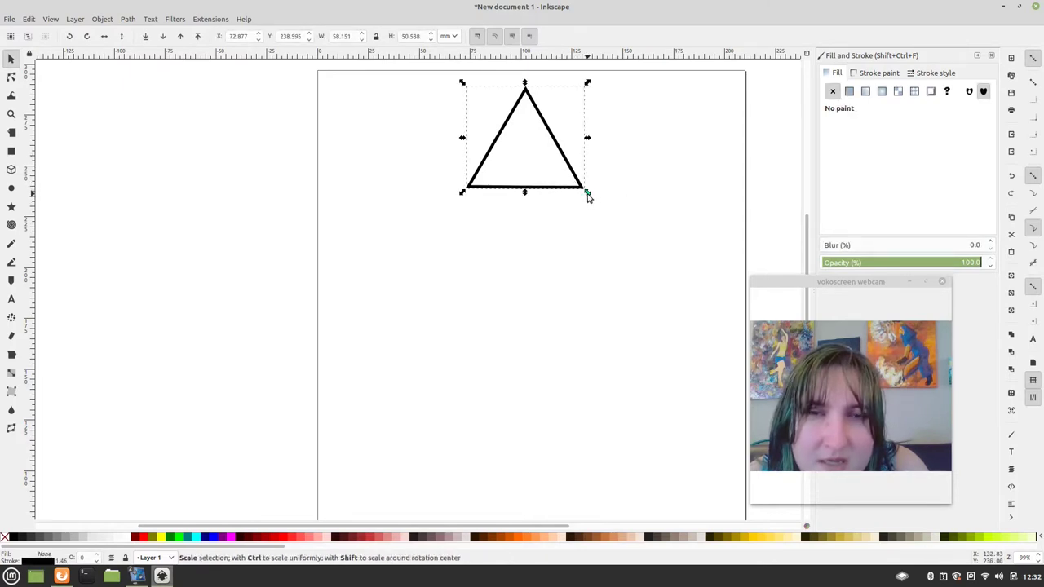
left_click(375, 37)
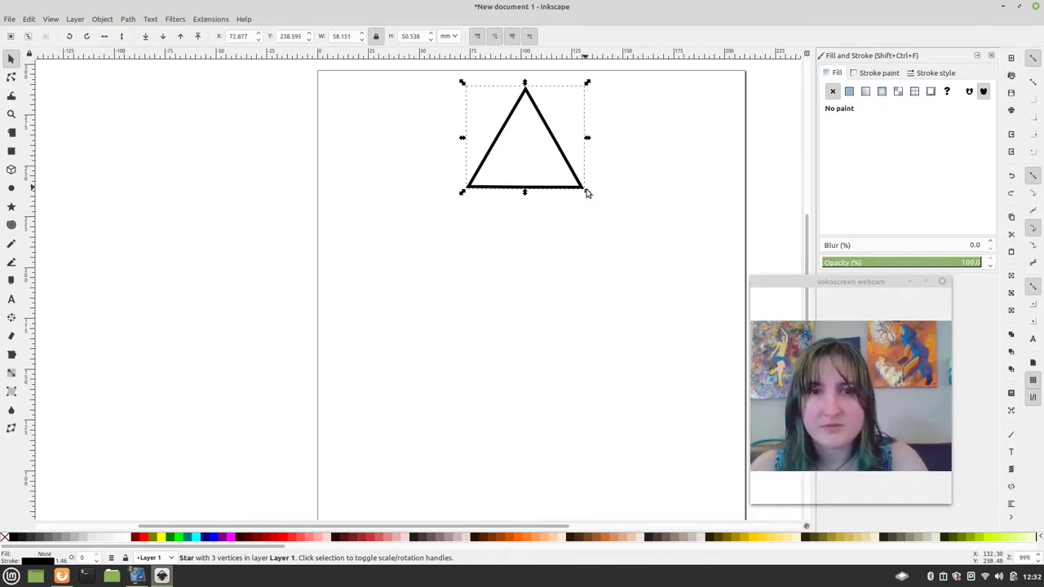
left_click_drag(588, 192, 550, 168)
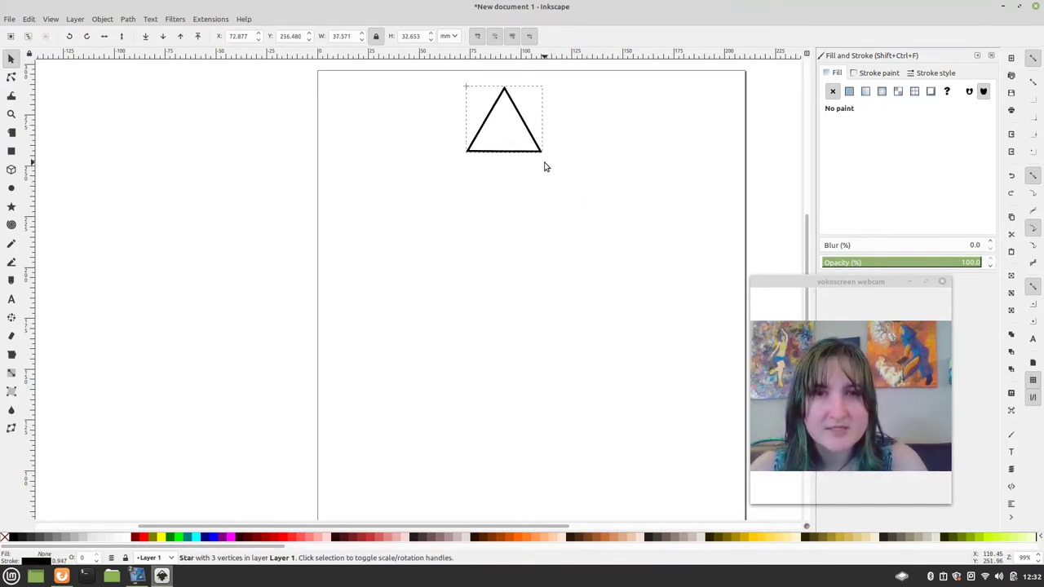
left_click(545, 163)
left_click(402, 212)
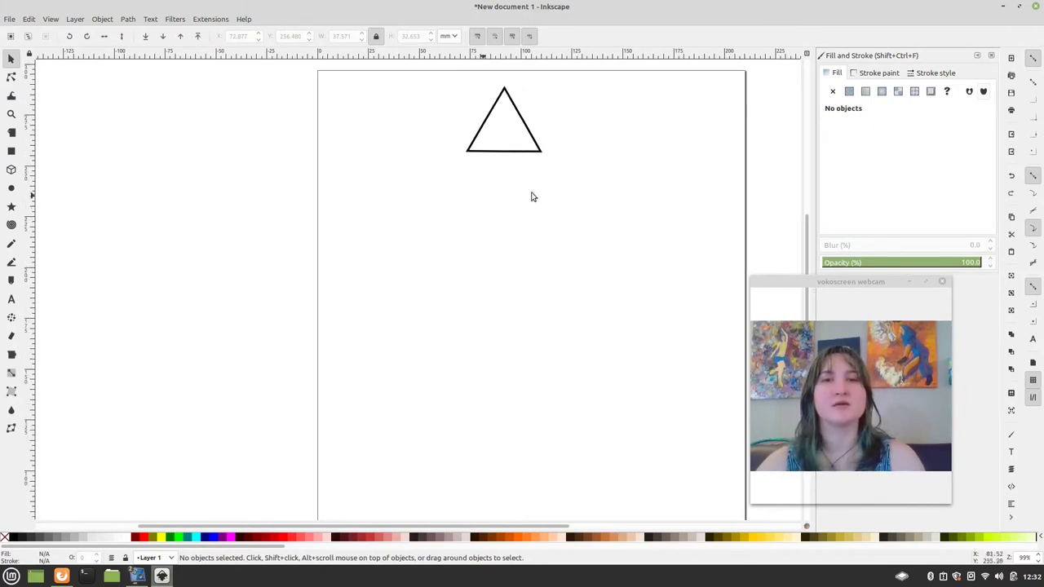
left_click_drag(515, 160, 536, 159)
Paste two copies of the triangle and snap them beneath the original's lower-left and lower-right corners
left_click(459, 217)
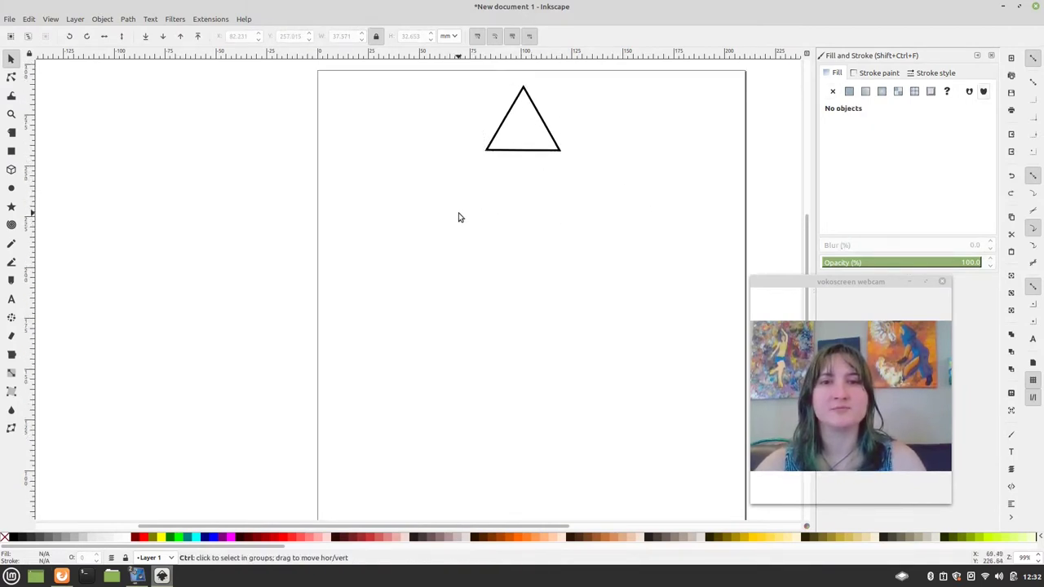
scroll(459, 217, "down", 2)
scroll(525, 299, "up", 1)
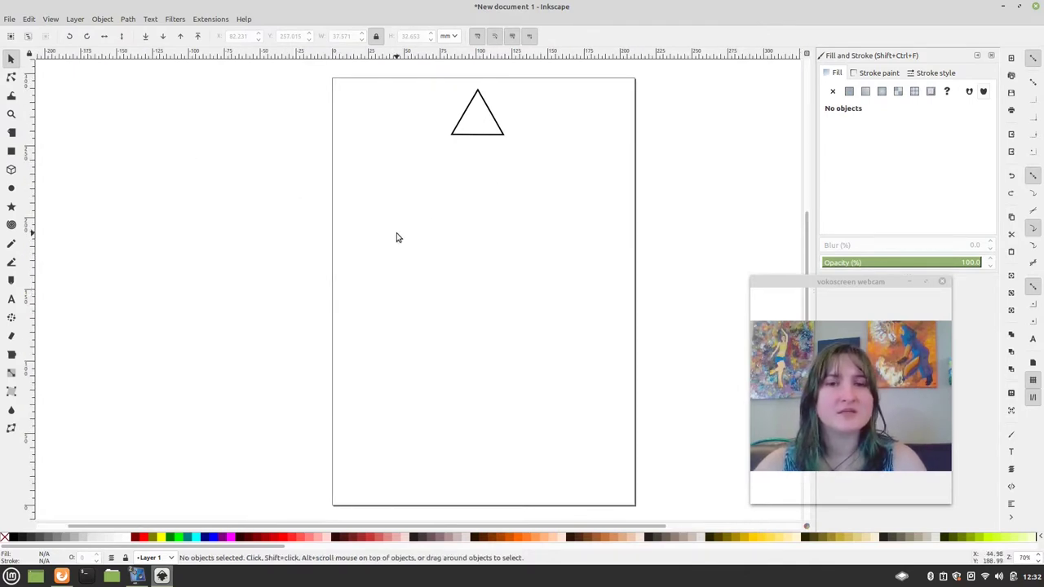
left_click(486, 138)
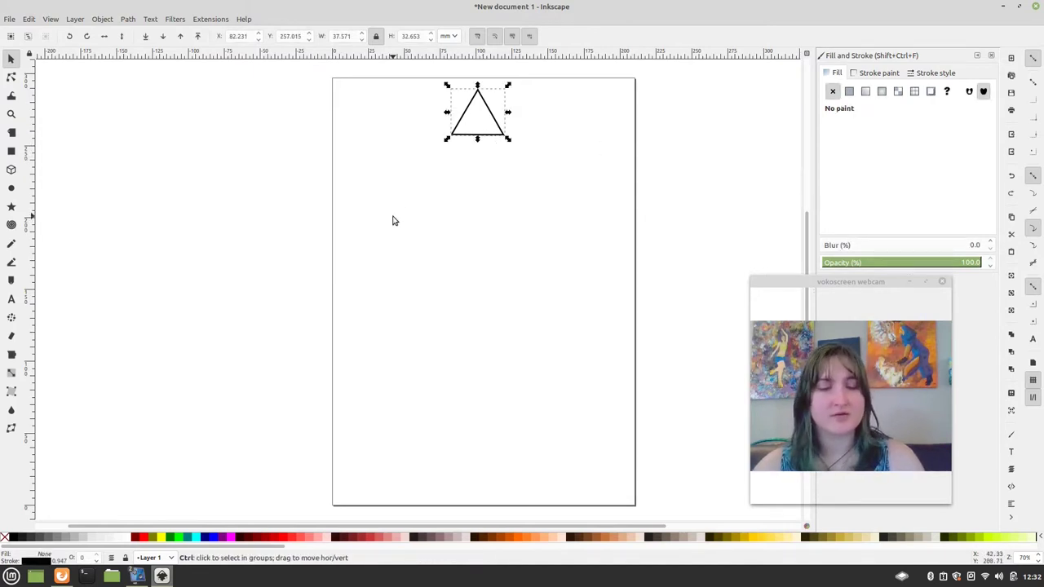
left_click(639, 281)
key("ctrl+v")
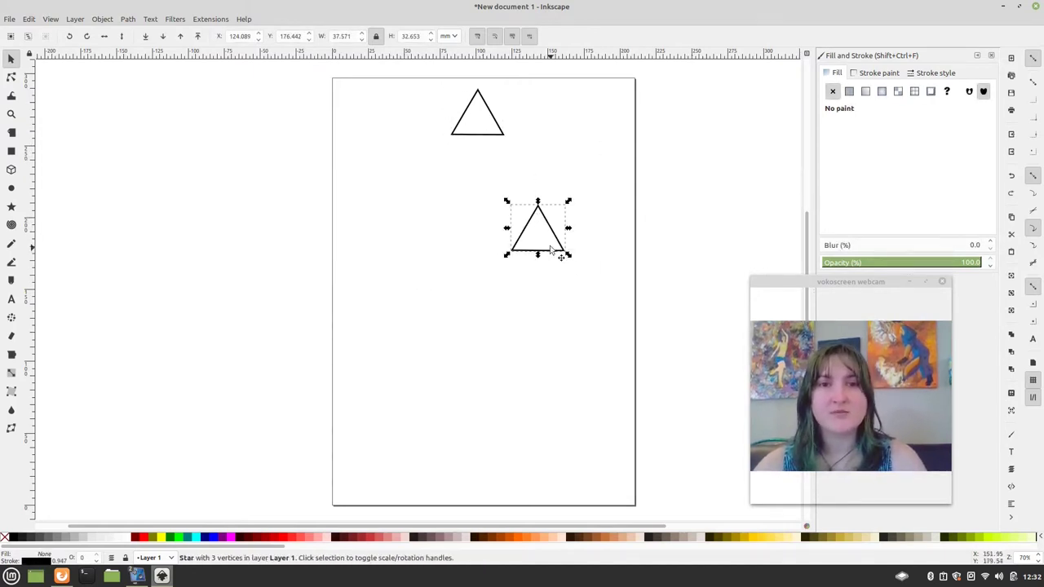
left_click_drag(552, 236, 489, 230)
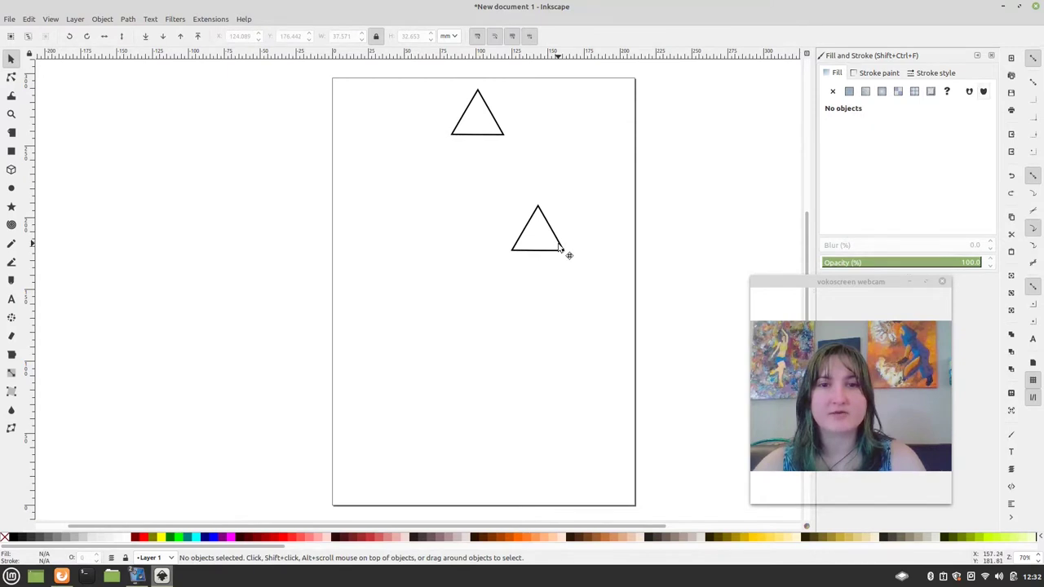
left_click_drag(567, 253, 477, 182)
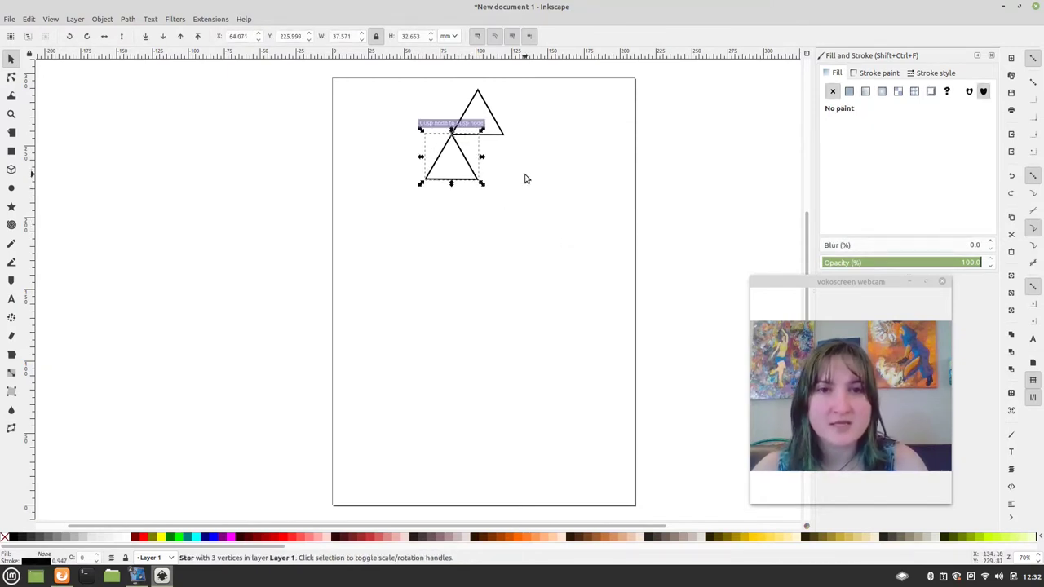
left_click(527, 178)
key("ctrl+v")
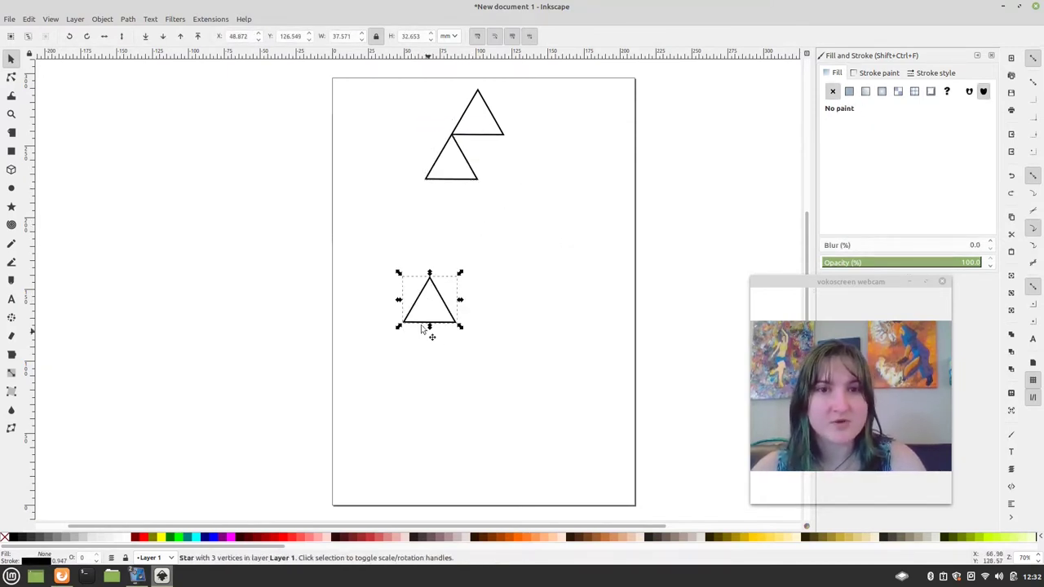
left_click_drag(443, 298, 521, 159)
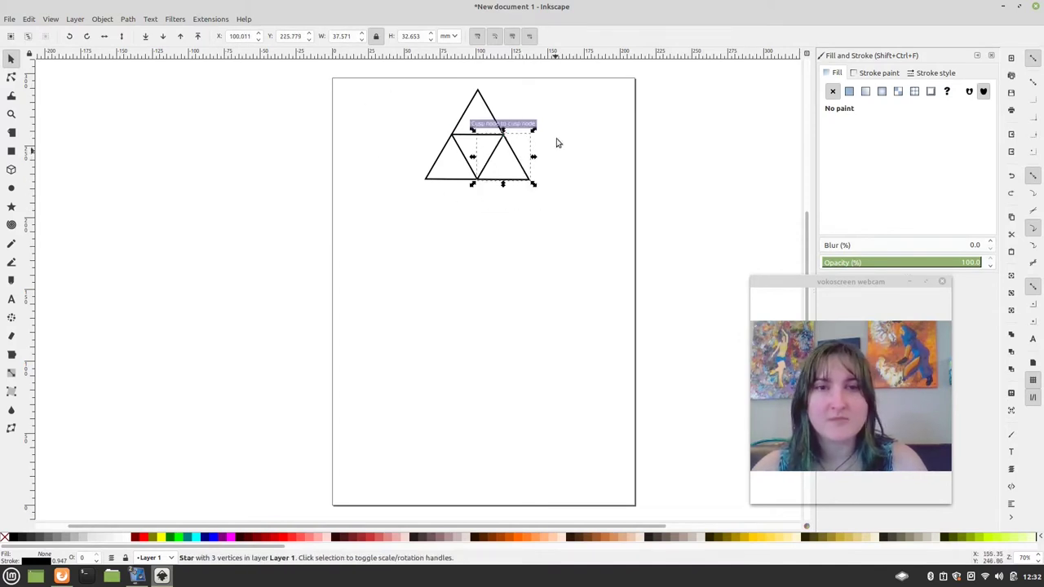
left_click(427, 351)
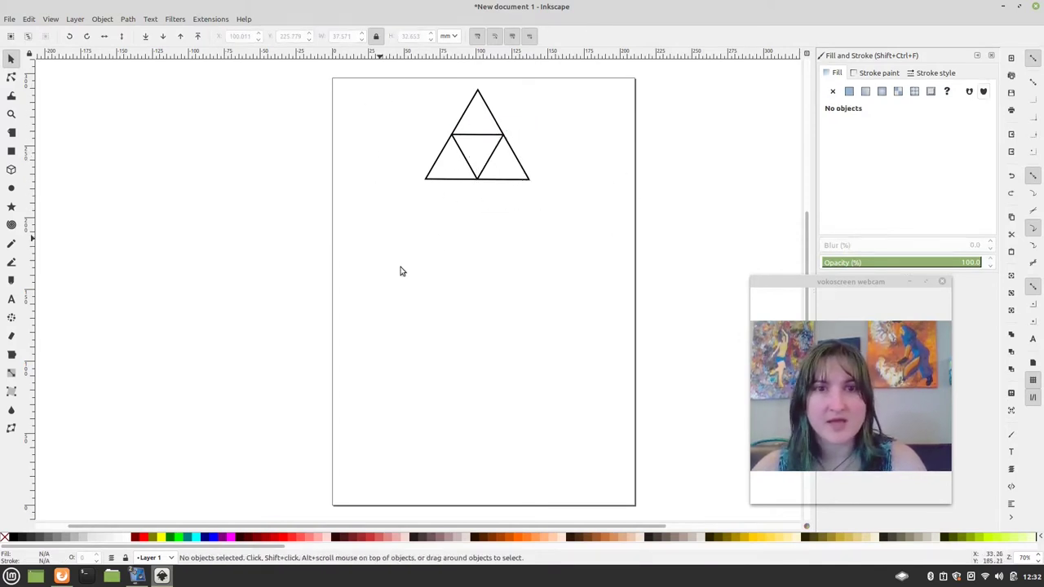
Paste two copies of the three-triangle group and snap them into a nine-triangle pattern
left_click_drag(592, 256, 277, 114)
left_click(512, 342)
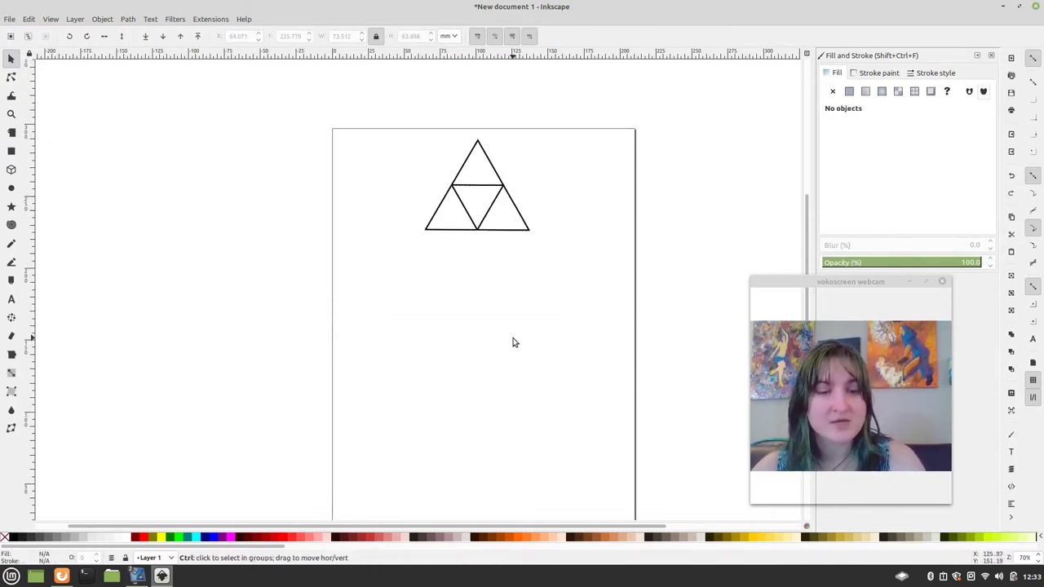
key("ctrl+v")
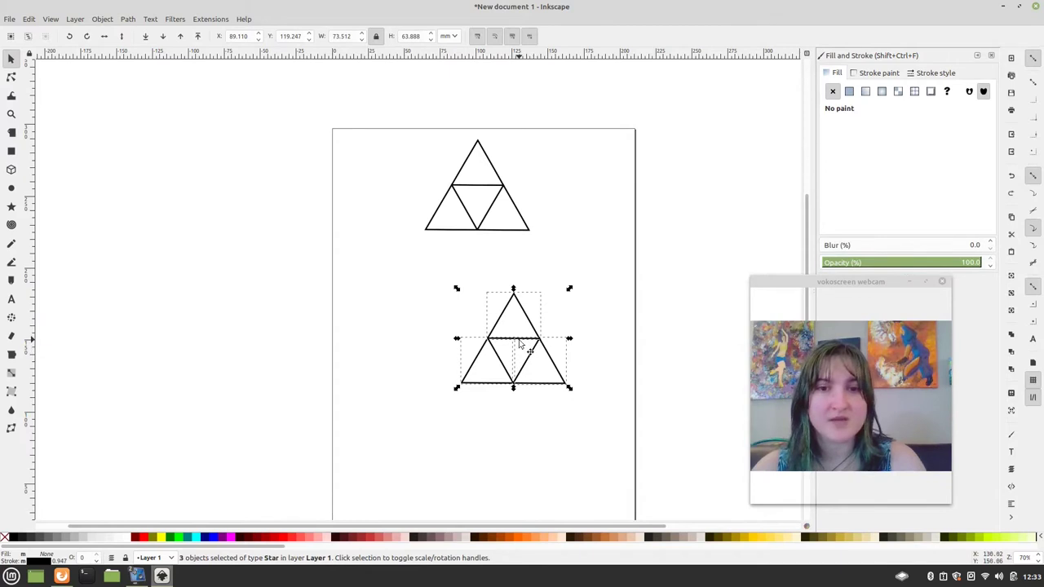
left_click_drag(520, 343, 427, 280)
left_click(561, 306)
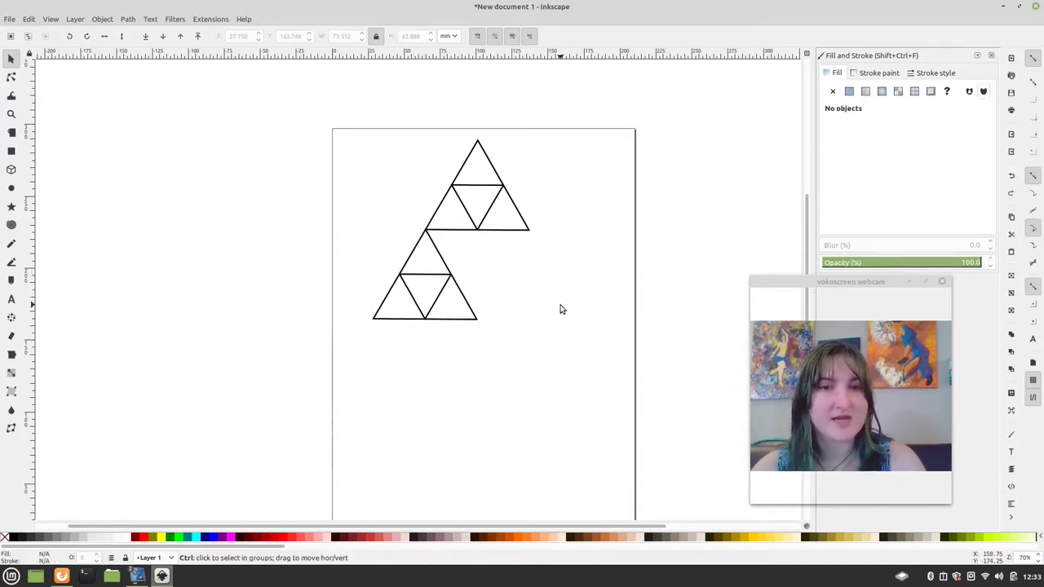
key("ctrl+v")
left_click_drag(593, 354, 560, 325)
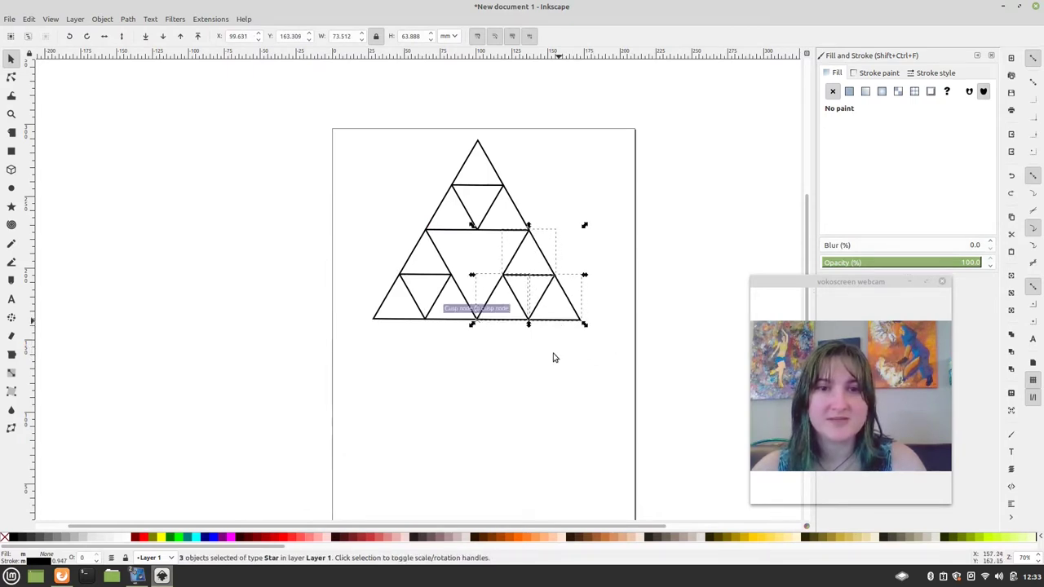
left_click(546, 422)
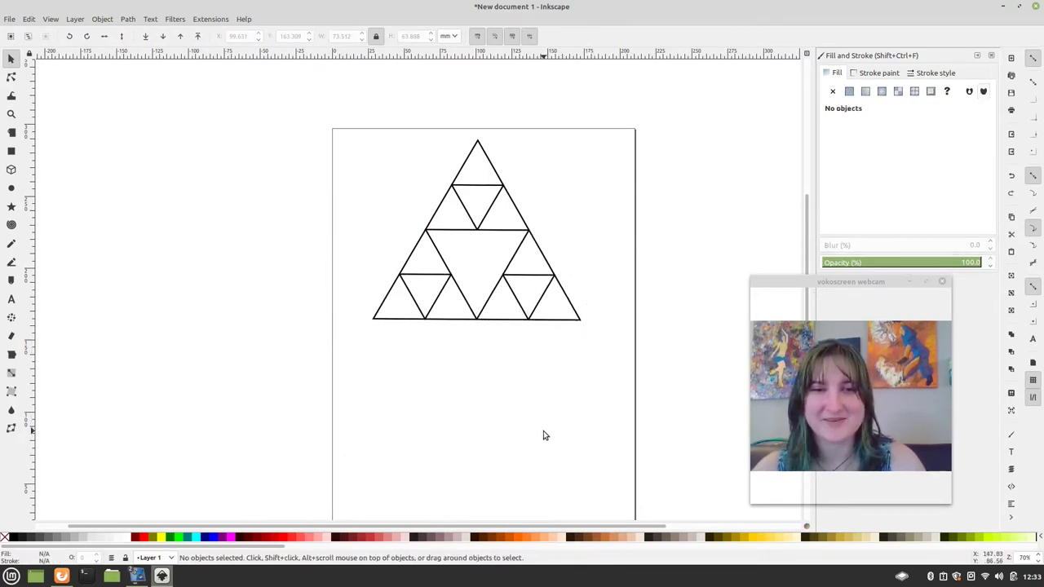
Select all triangles and shrink them proportionally to about 96 mm wide
scroll(526, 413, "down", 2)
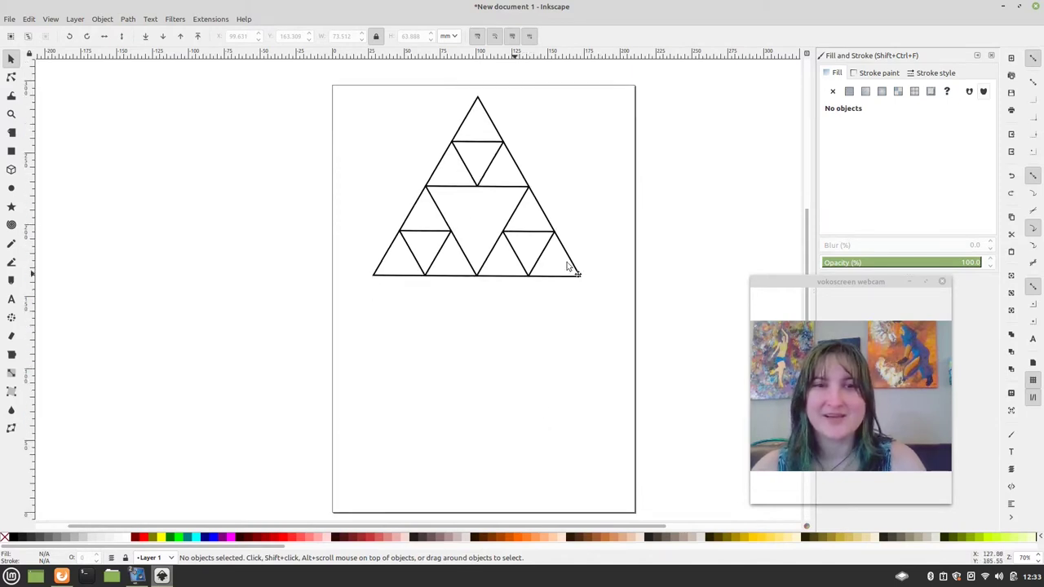
left_click_drag(625, 327, 333, 97)
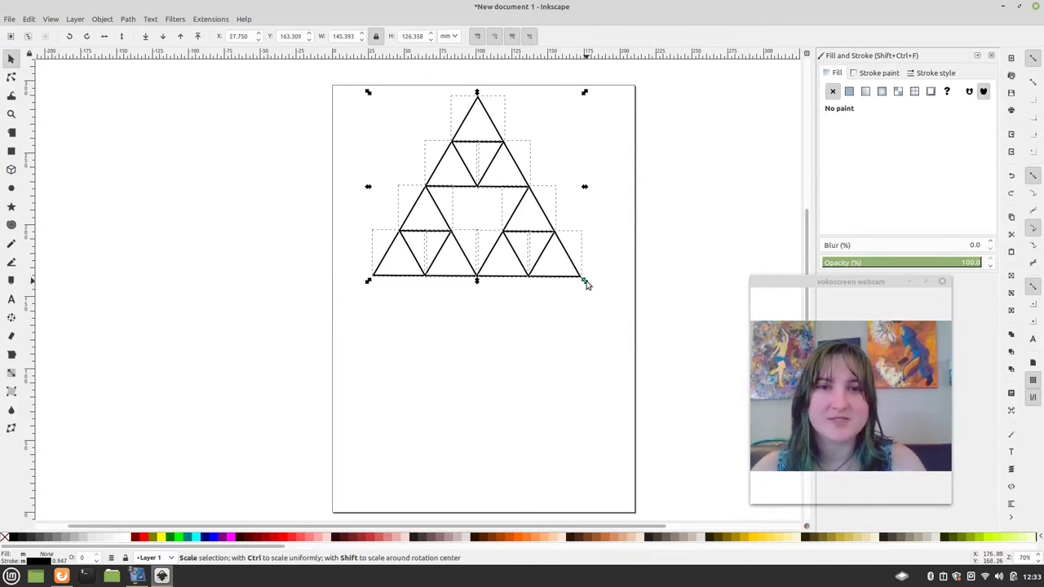
left_click_drag(585, 281, 535, 249)
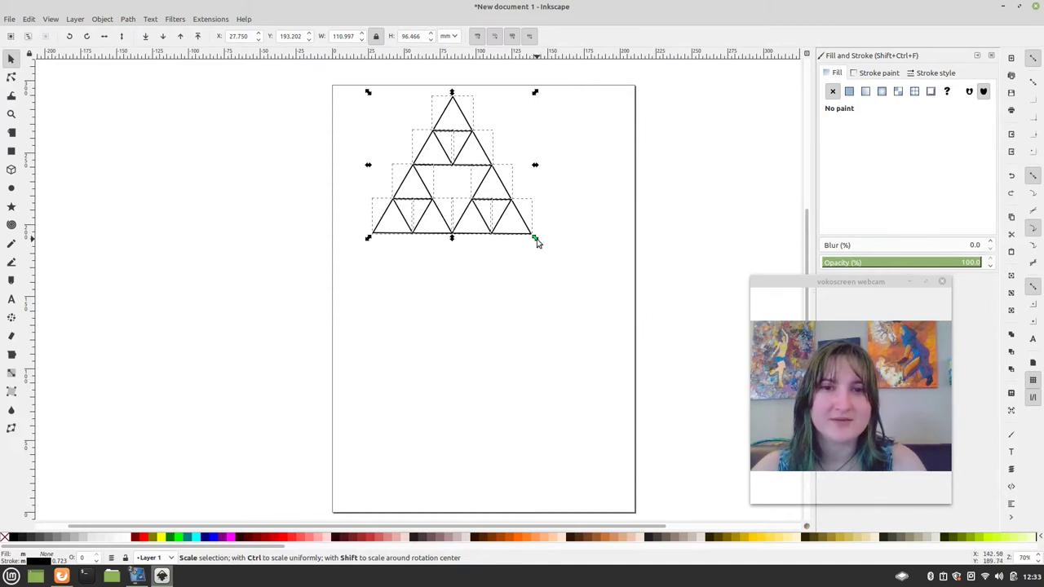
left_click_drag(537, 242, 507, 216)
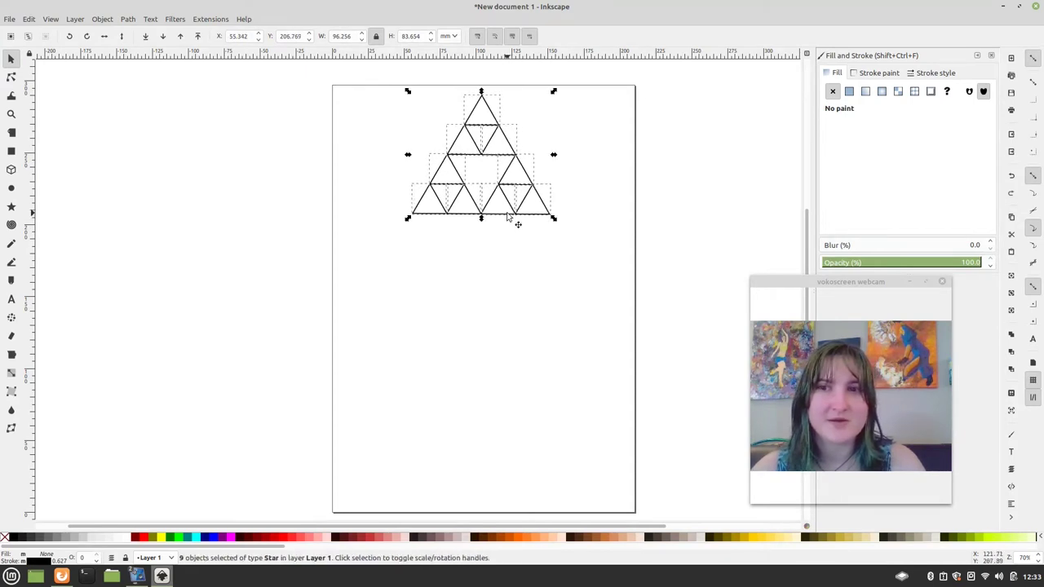
left_click(500, 333)
Paste two copies of the nine-triangle shape and snap them in, making 27 triangles
key("ctrl+v")
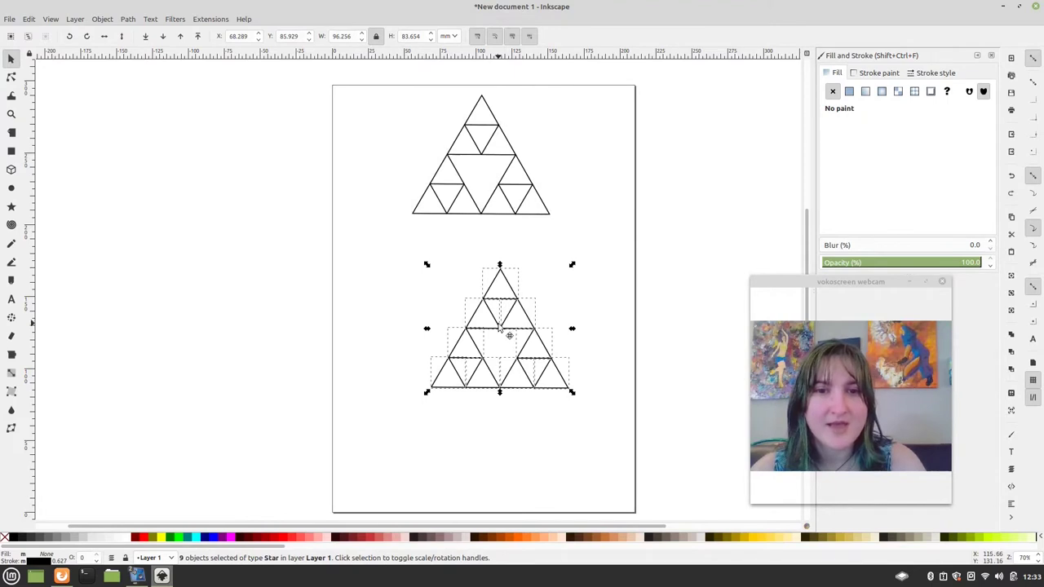
left_click_drag(499, 327, 406, 268)
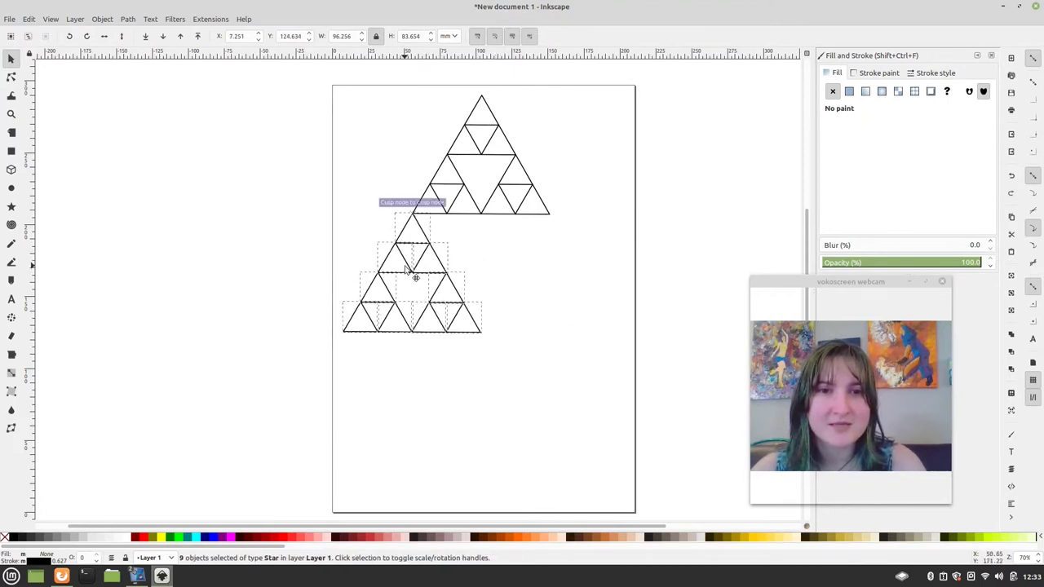
left_click_drag(405, 269, 406, 270)
left_click(611, 302)
key("ctrl+v")
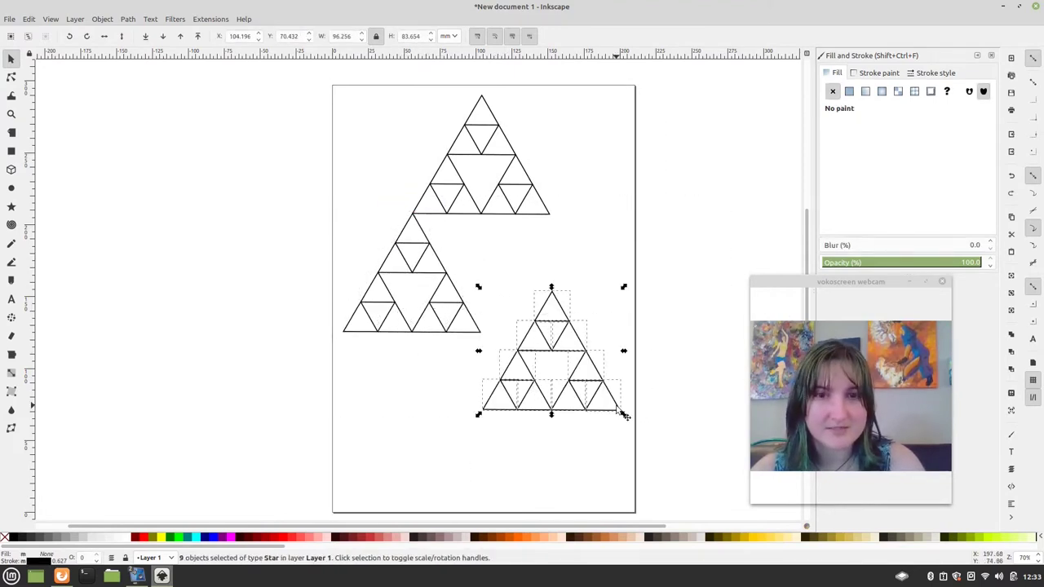
left_click_drag(575, 410, 573, 332)
left_click(685, 364)
Move all 27 triangles down toward the page centre
left_click_drag(674, 377, 280, 79)
left_click_drag(482, 215, 477, 290)
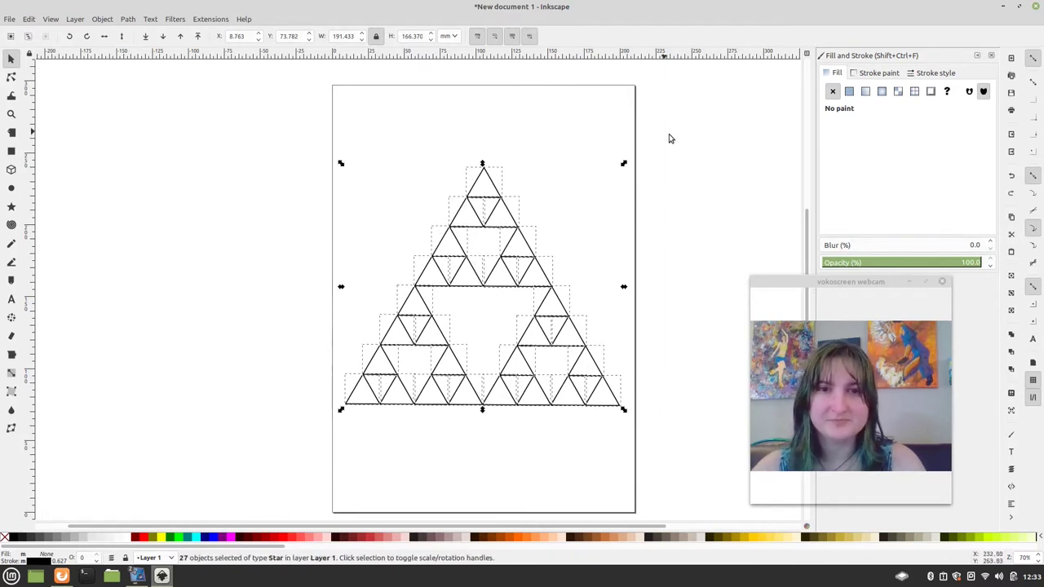
left_click(738, 238)
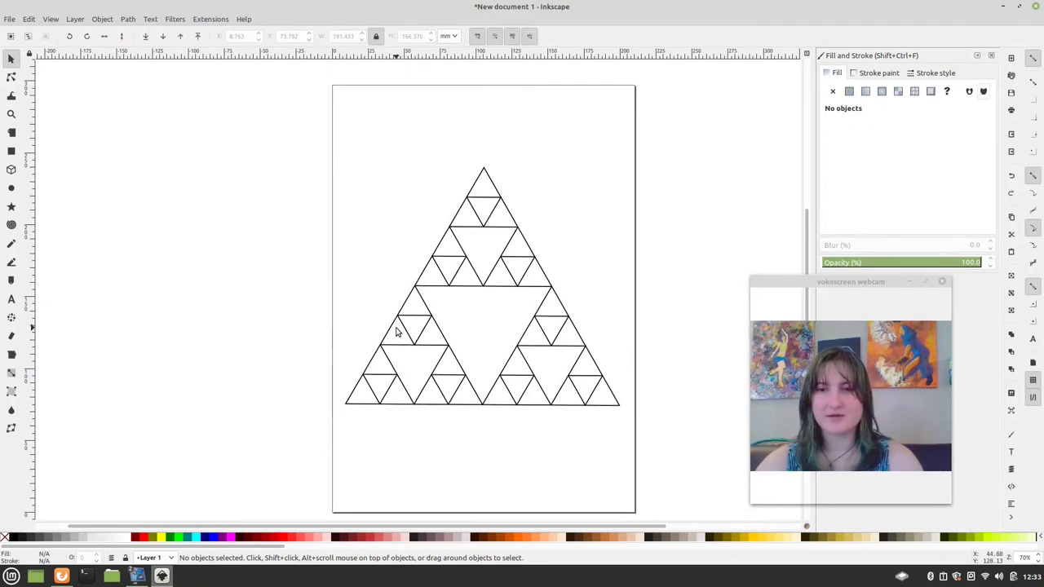
left_click(61, 576)
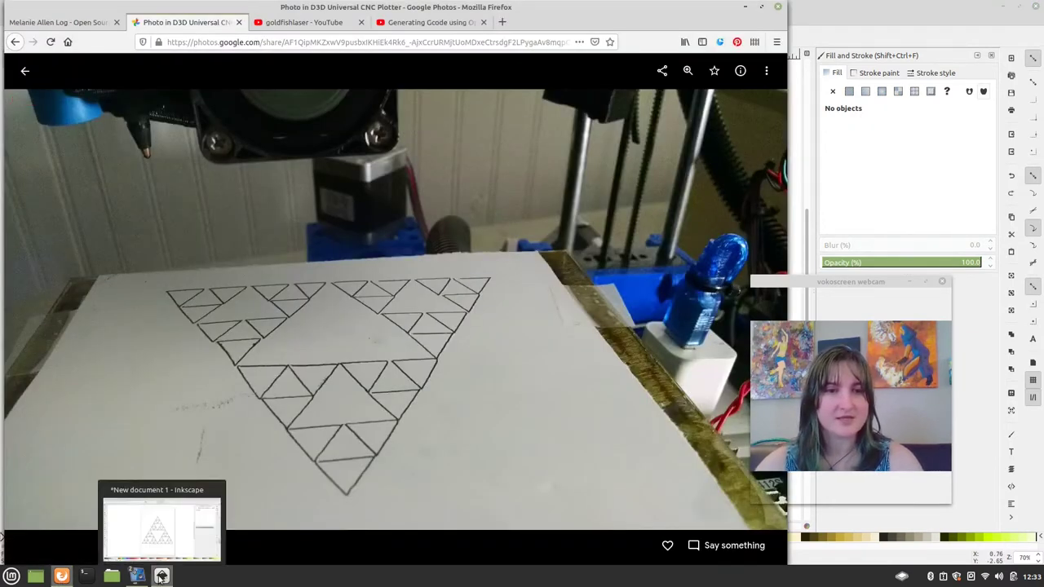
left_click(161, 577)
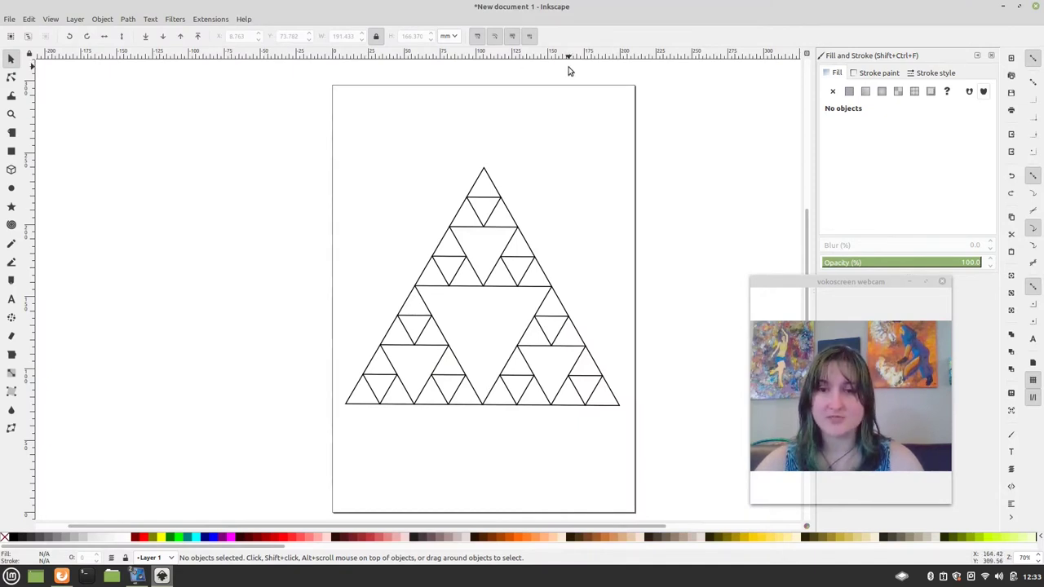
Save the Sierpinski drawing with Ctrl+S under the file name 'sierpinski'
key("ctrl+s")
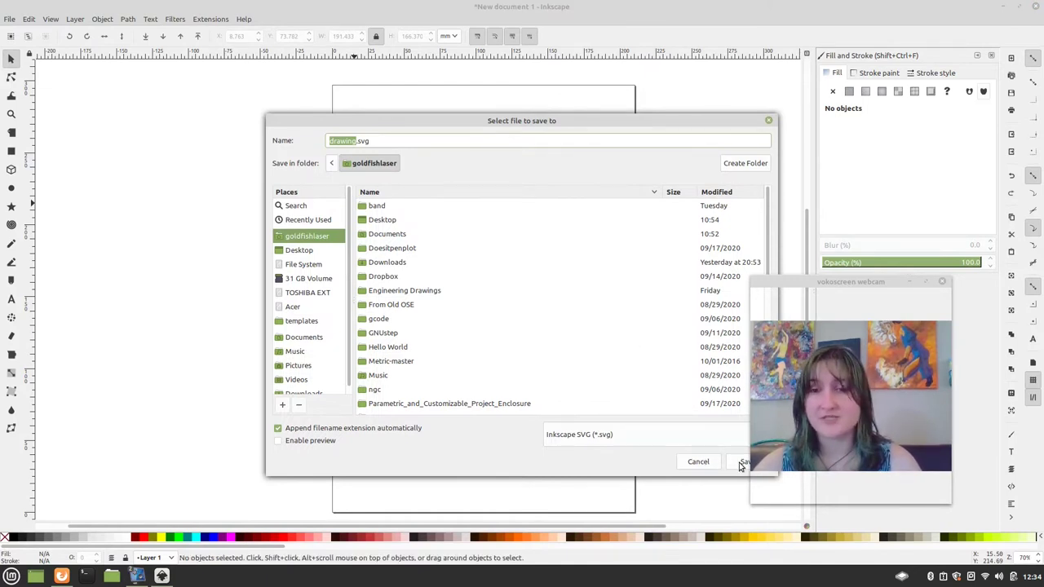
type("sies")
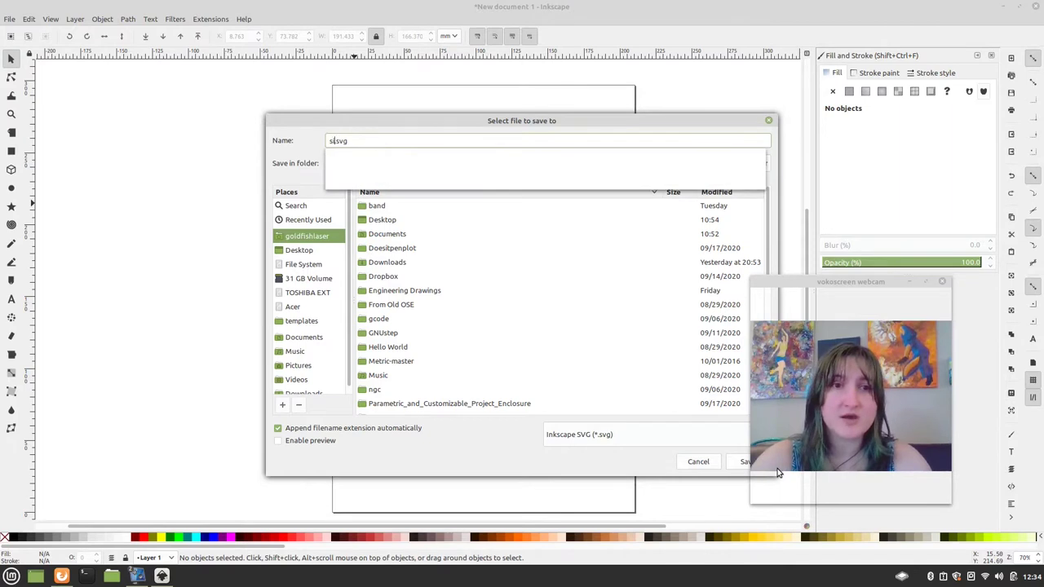
key("BackSpace")
type("rpinski")
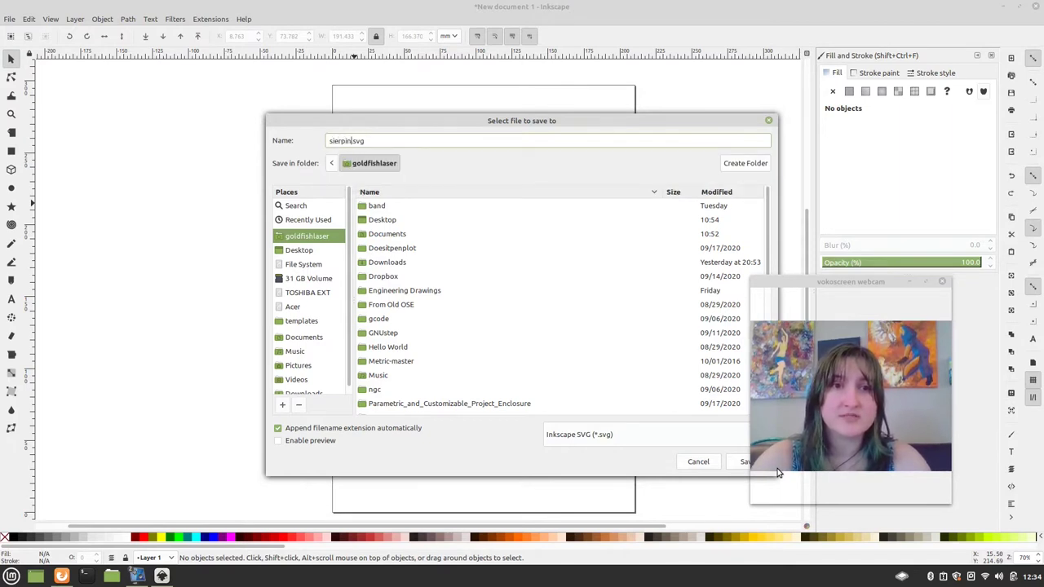
scroll(657, 319, "down", 6)
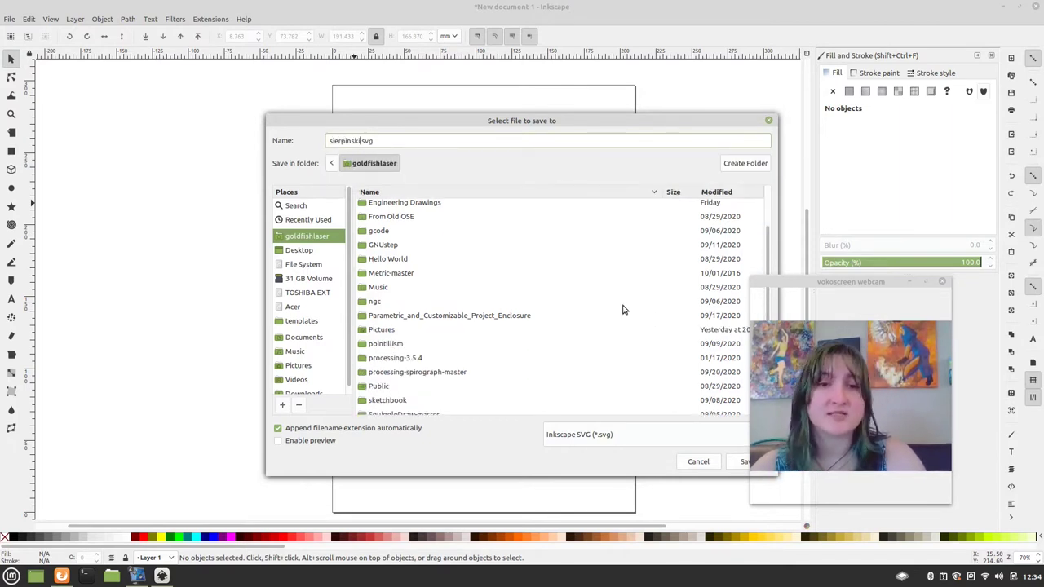
left_click(741, 462)
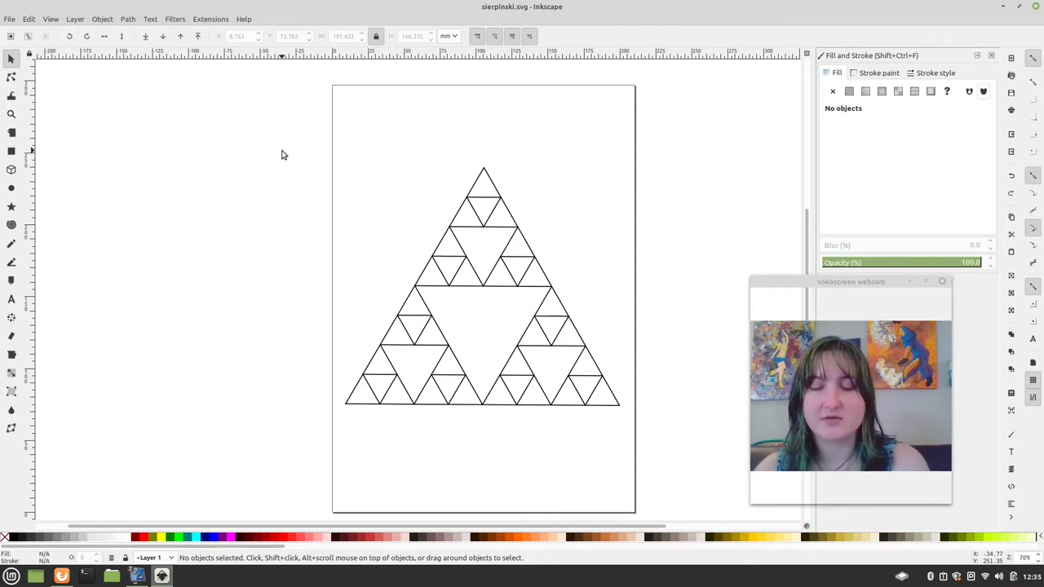
Glance at the Extensions menu, then choose File > Save As for the drawing
left_click(211, 18)
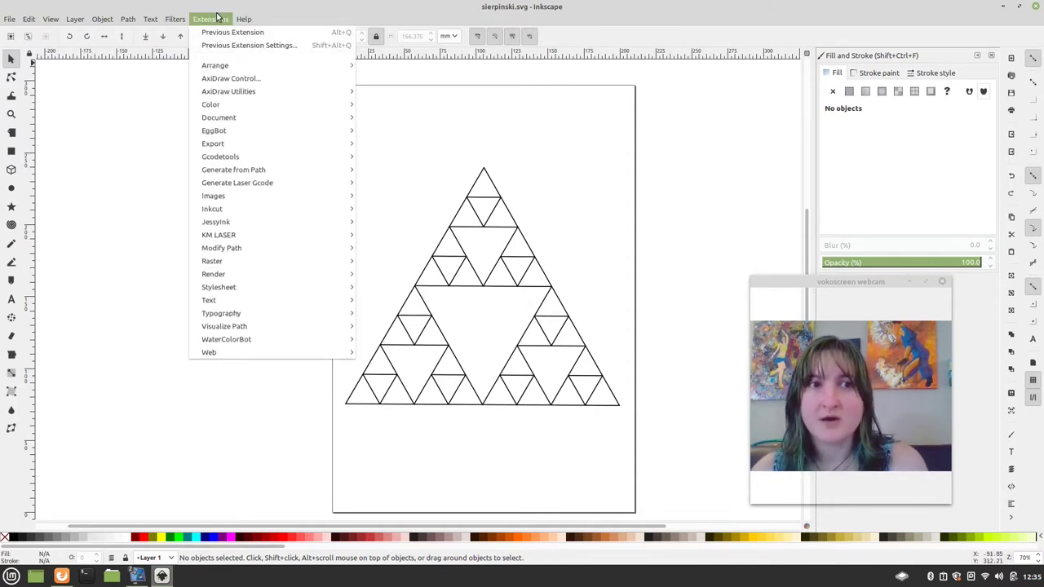
left_click(217, 7)
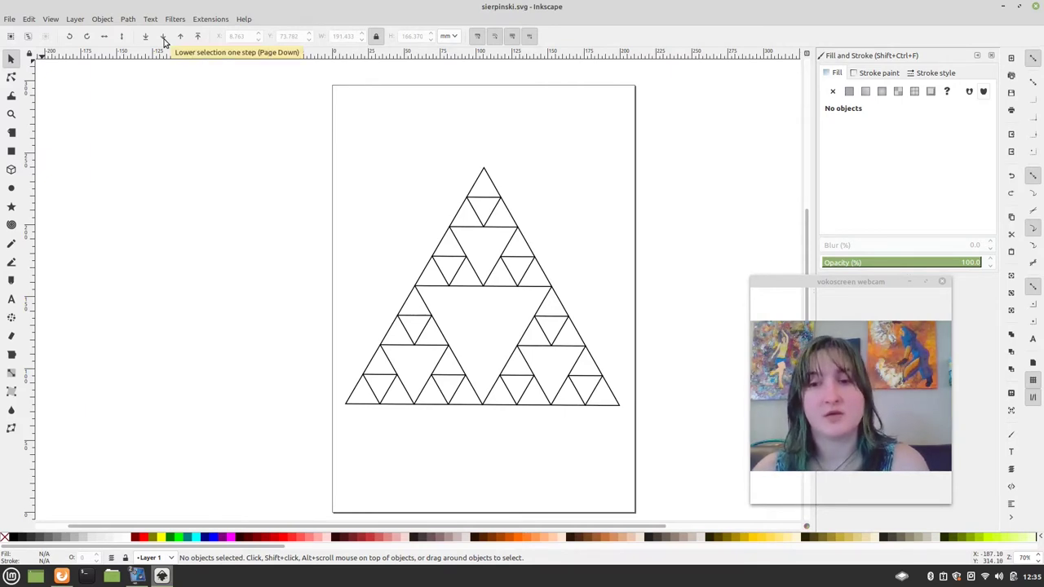
left_click(13, 20)
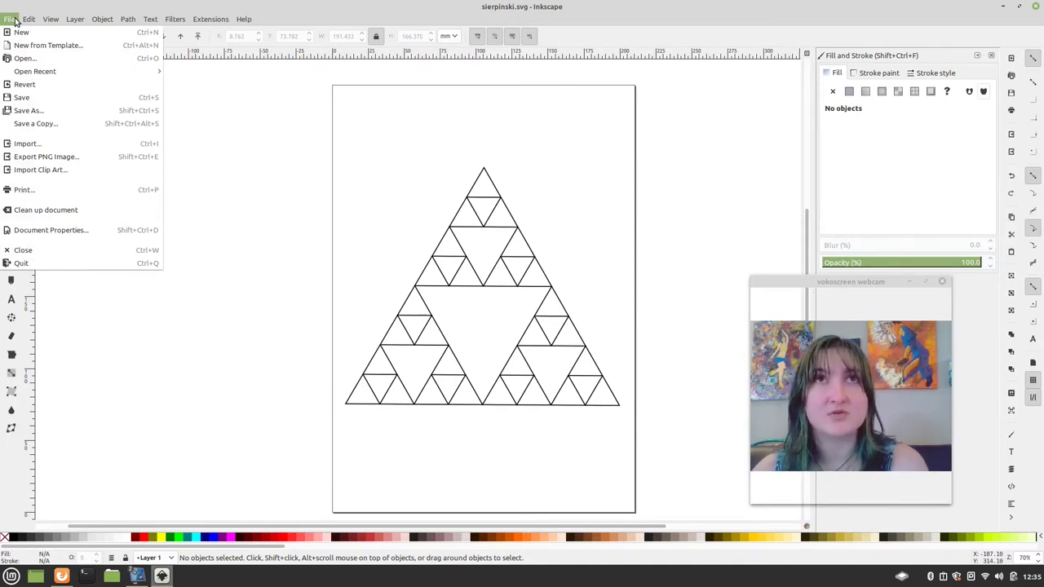
key("Escape")
left_click(12, 19)
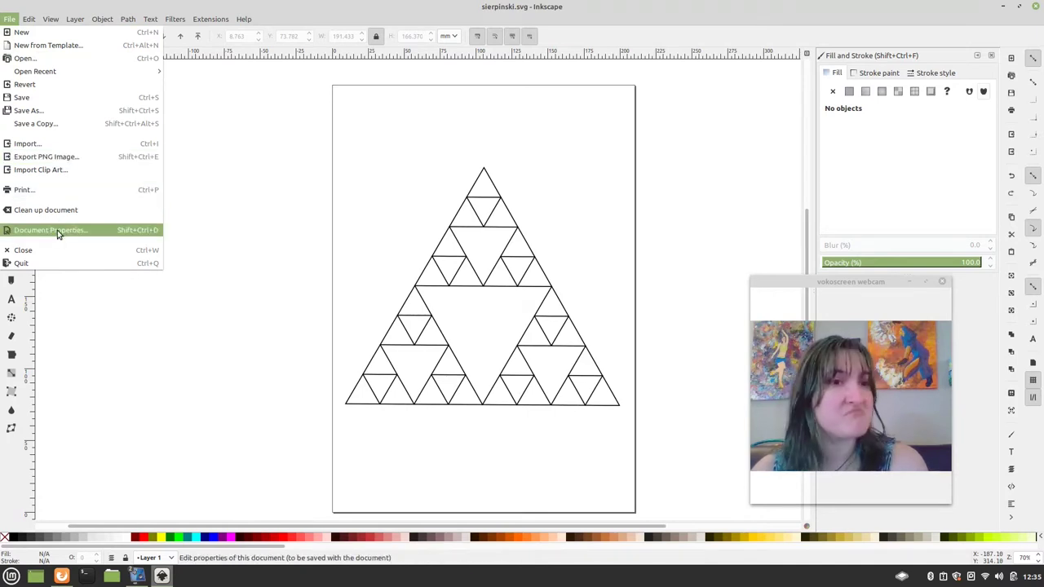
left_click(56, 108)
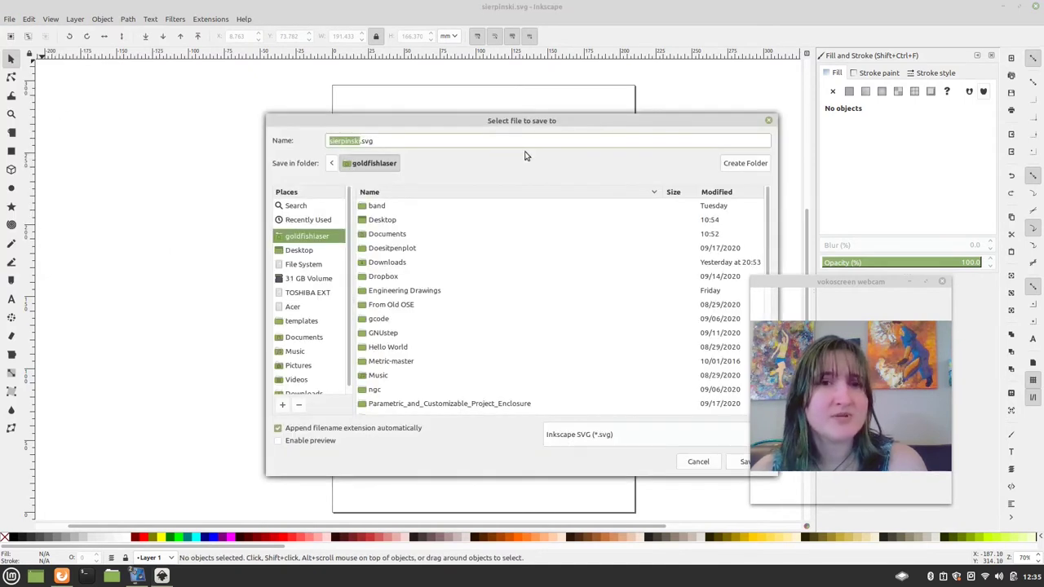
Set the file type to '3-axis gcode plotter (*.gcode)' and save as sierpinski.gcode
left_click_drag(521, 121, 360, 55)
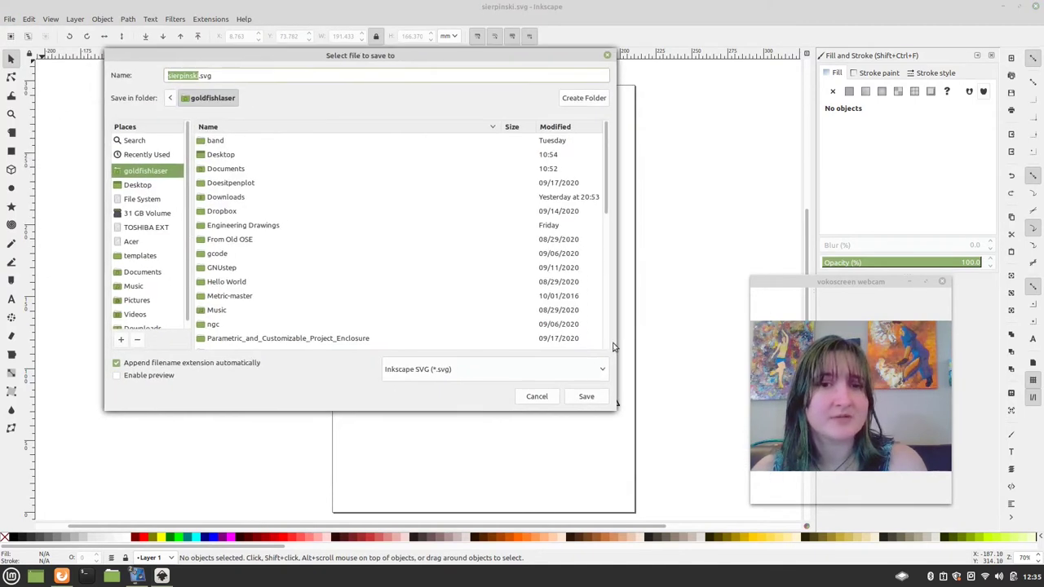
left_click(530, 367)
scroll(495, 477, "down", 3)
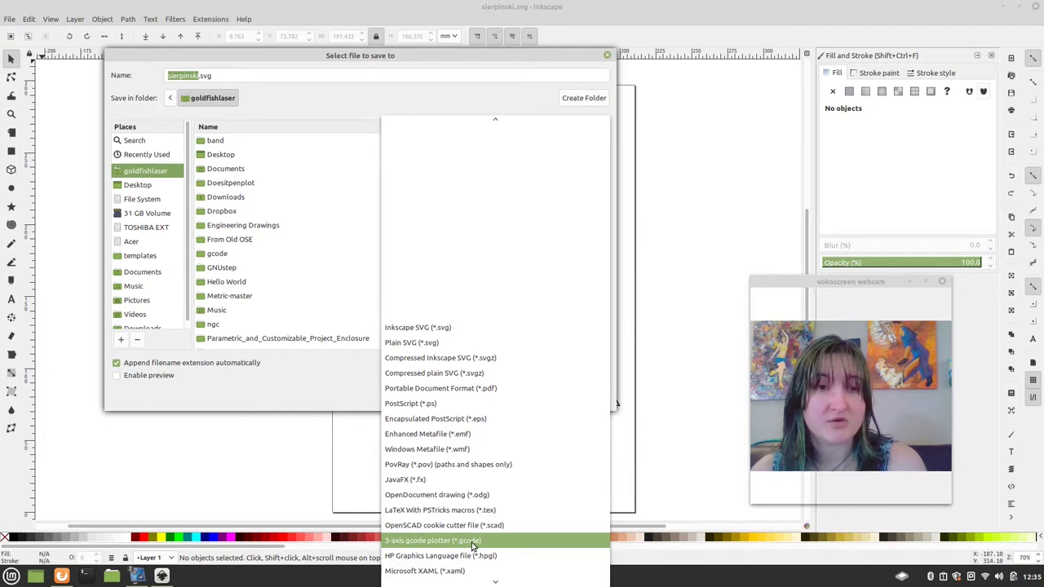
left_click(468, 542)
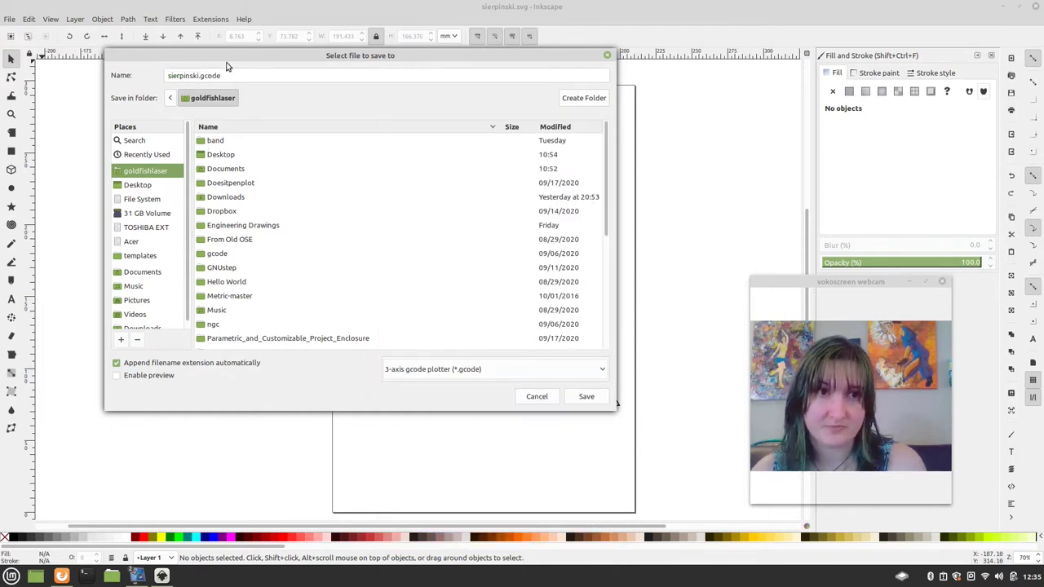
left_click(599, 396)
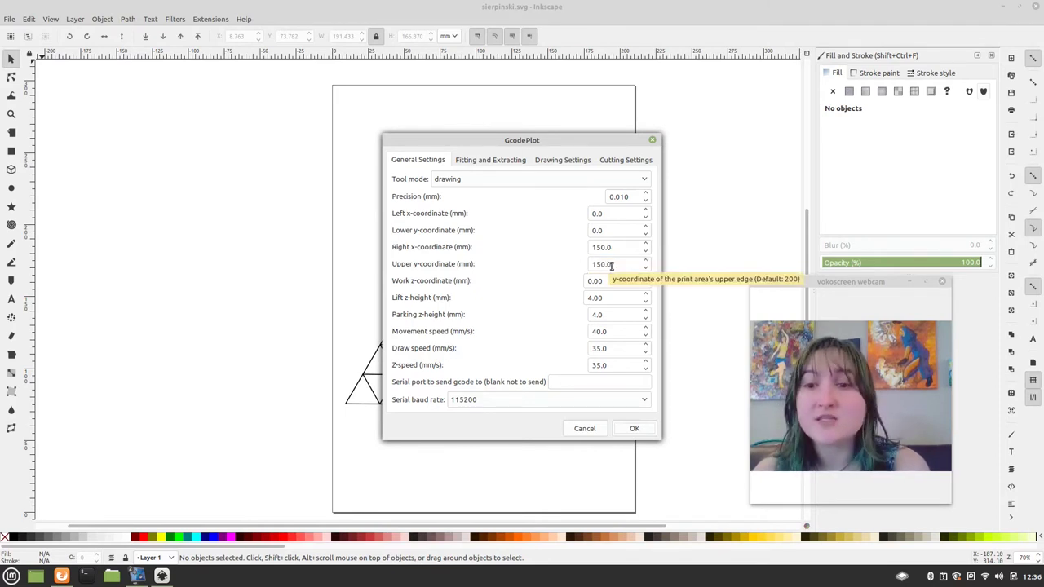
Change the GcodePlot Right x and Upper y coordinates both to 100.0 mm
left_click(601, 246)
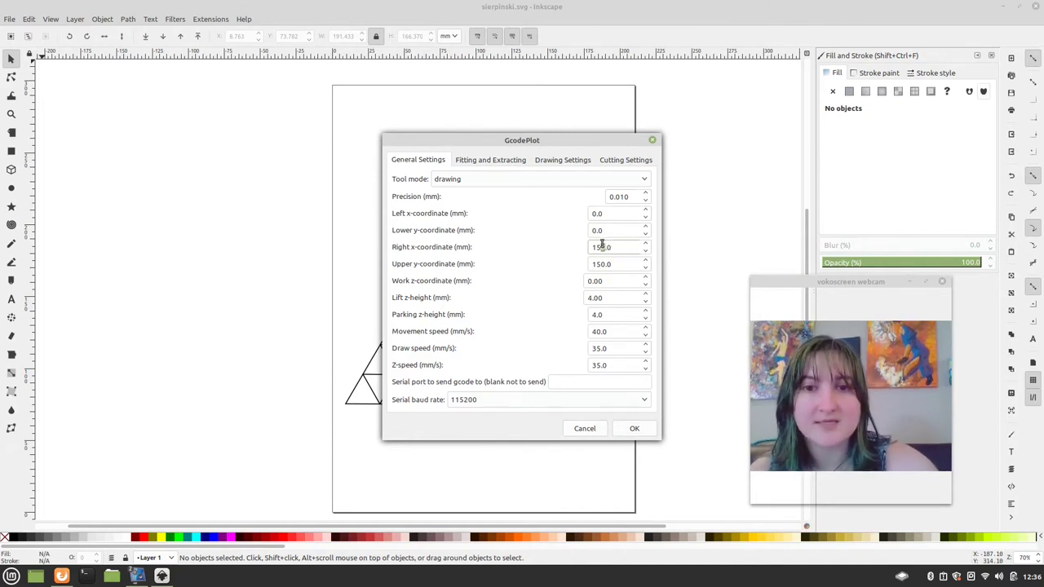
key("BackSpace")
type("0")
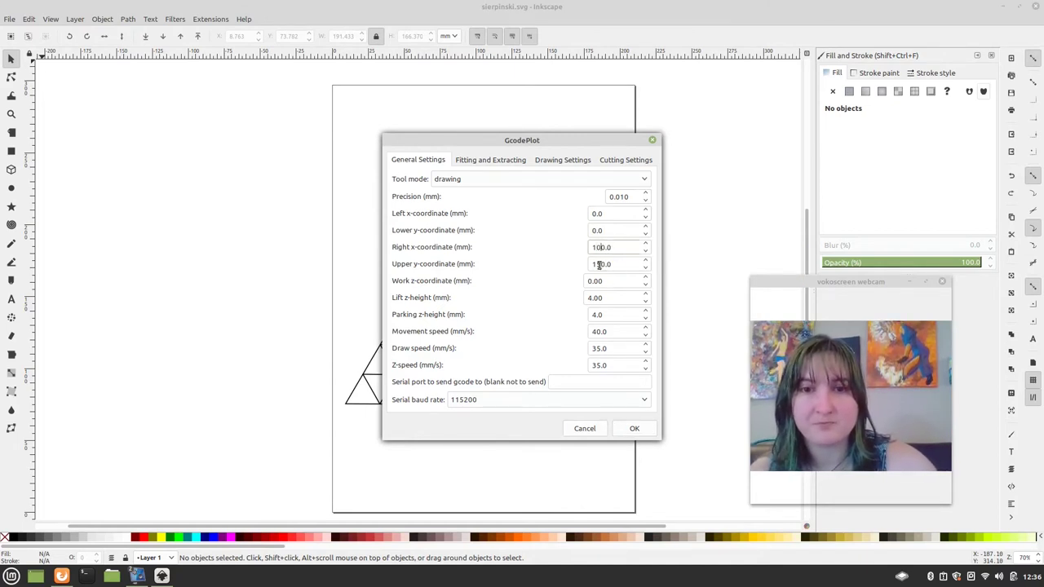
left_click(606, 263)
key("BackSpace")
type("0")
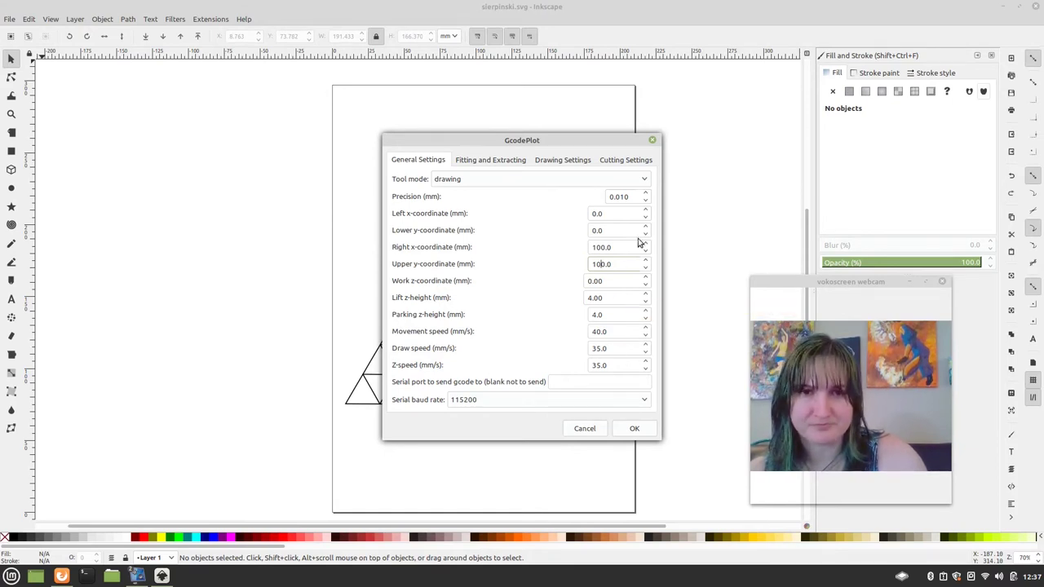
Run the G-code export with the 100 mm area and dismiss the out-of-range and save-error messages
left_click(641, 428)
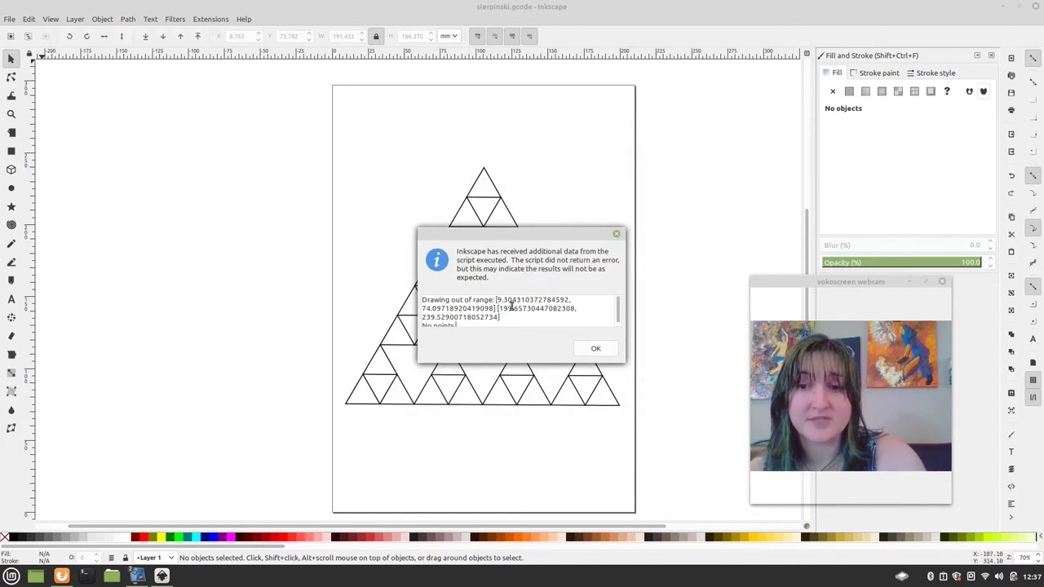
scroll(501, 310, "down", 1)
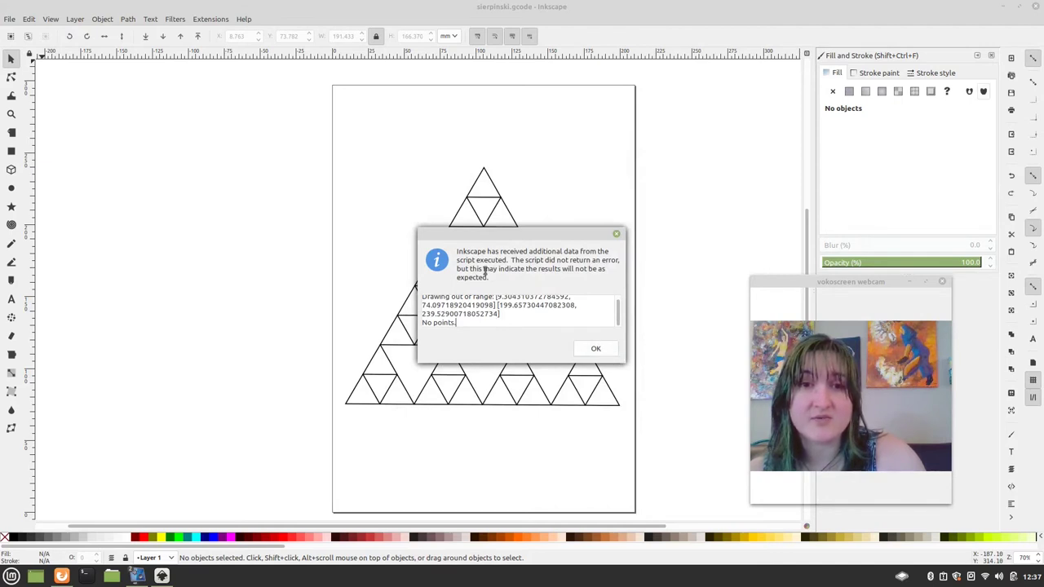
left_click(594, 351)
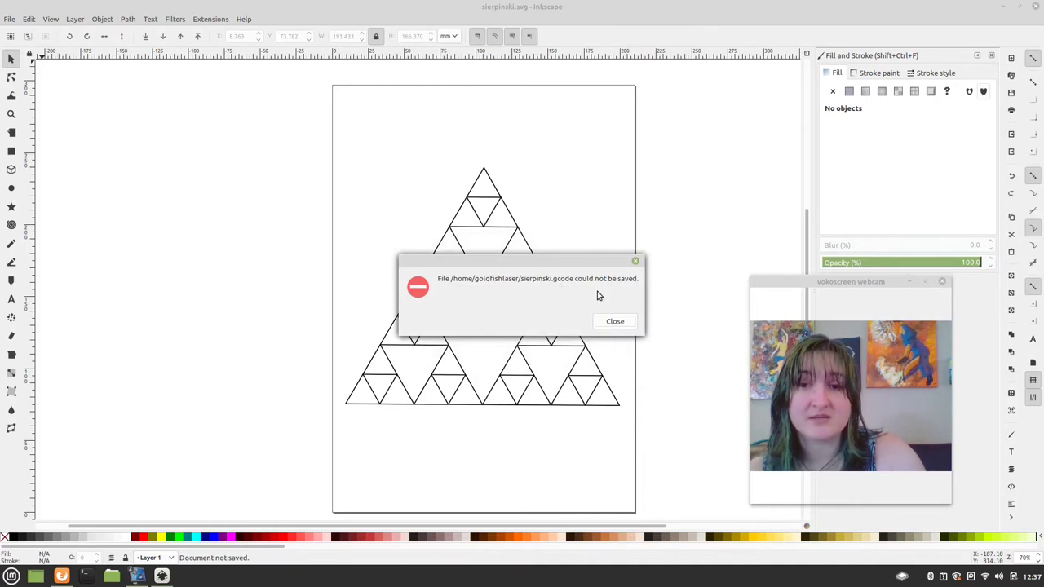
left_click(613, 320)
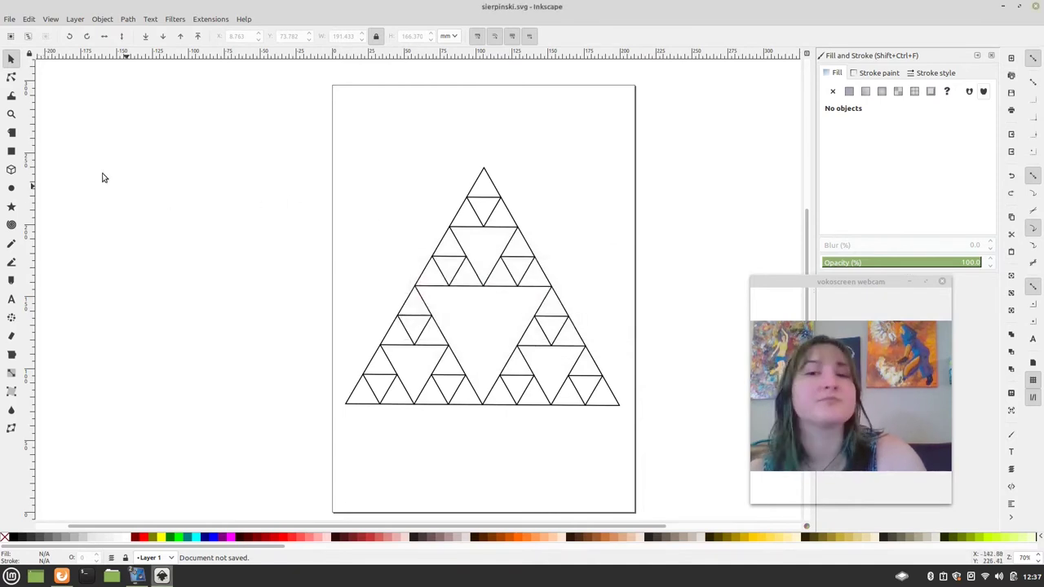
left_click(9, 19)
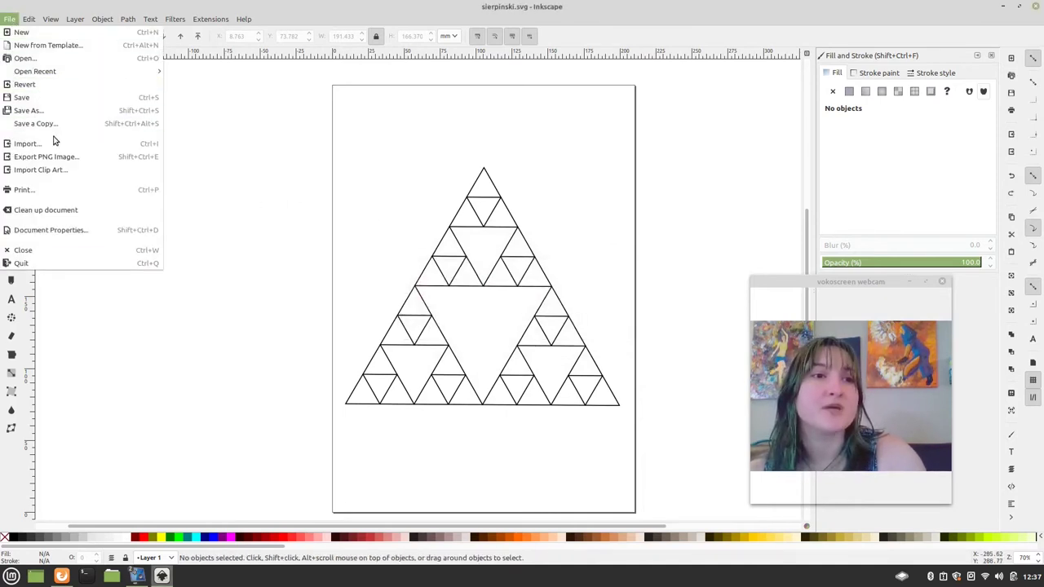
Save again as sierpinski.gcode and set GcodePlot's right x and upper y coordinates to 150
left_click(52, 111)
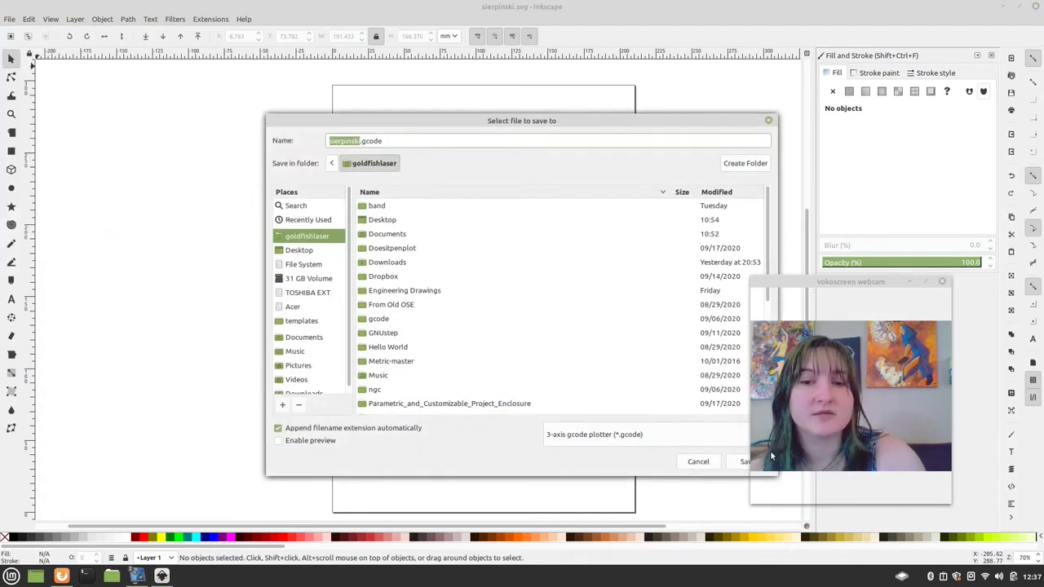
left_click(741, 462)
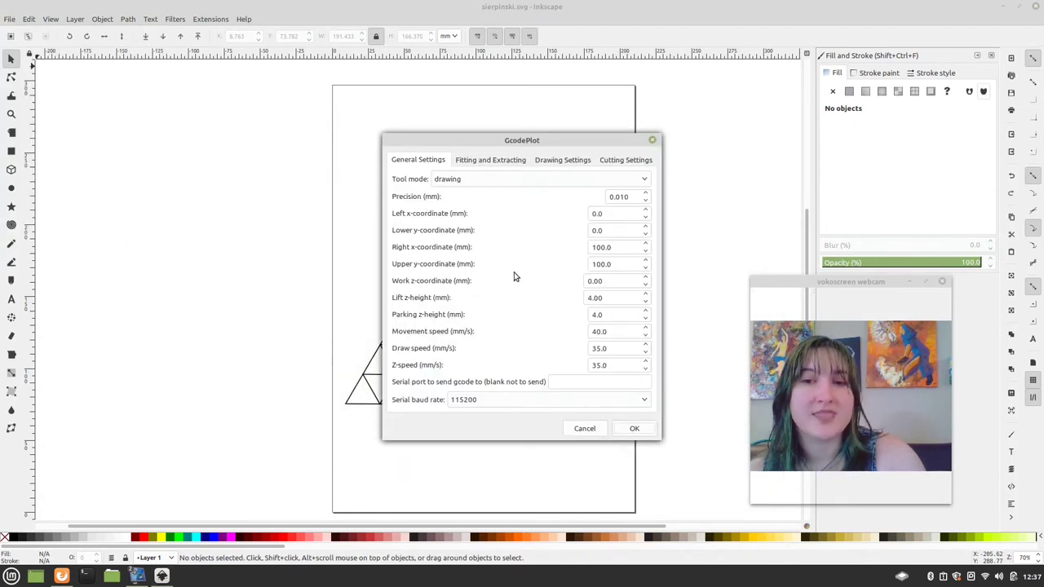
double_click(604, 247)
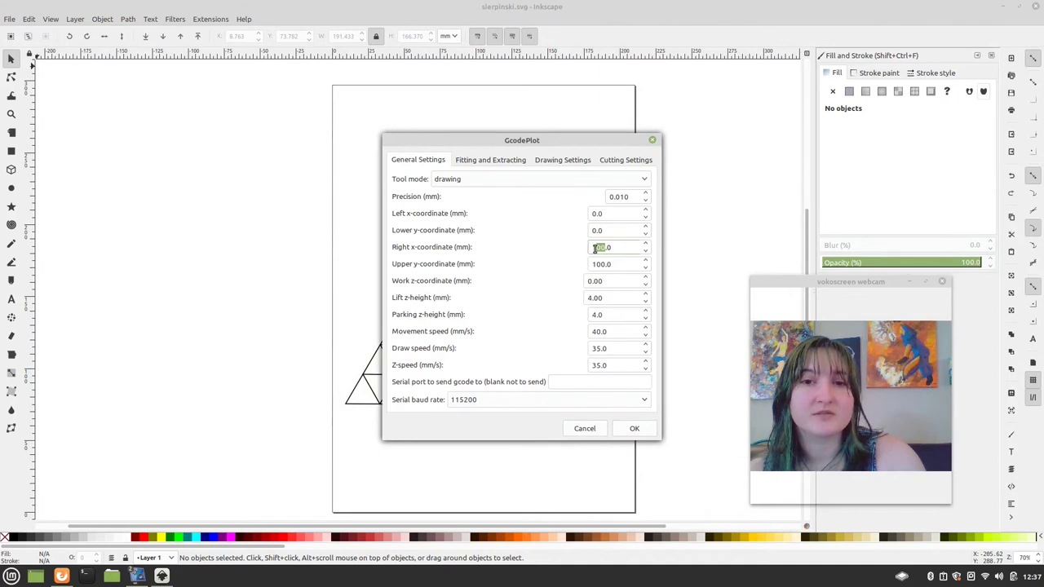
type("150")
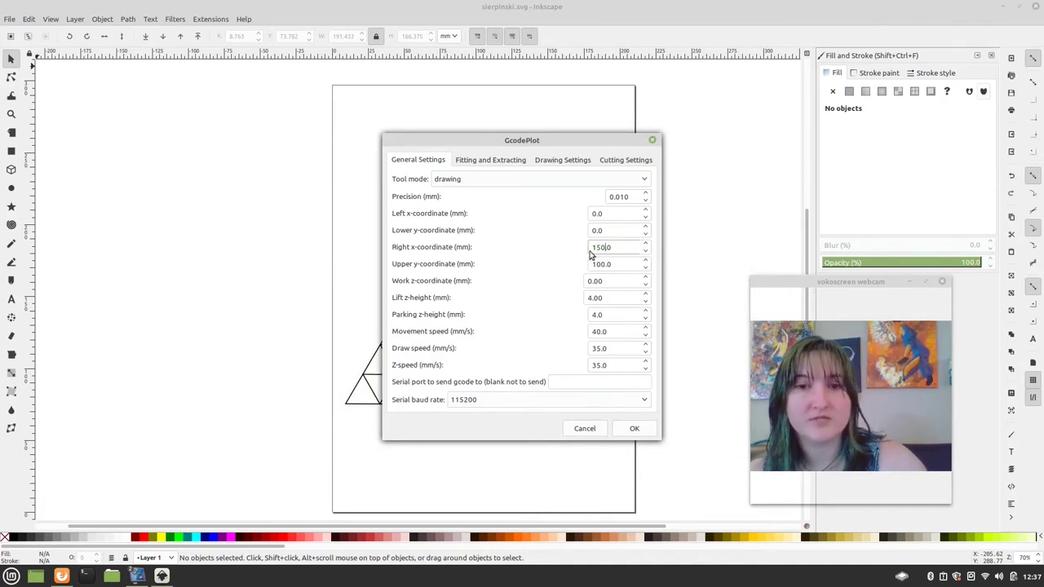
left_click(598, 265)
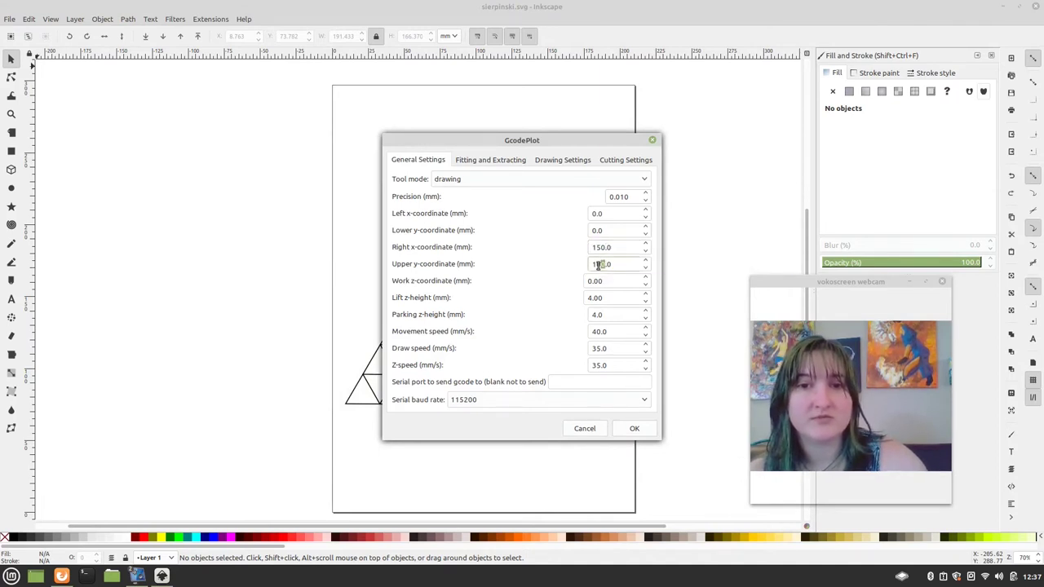
type("150")
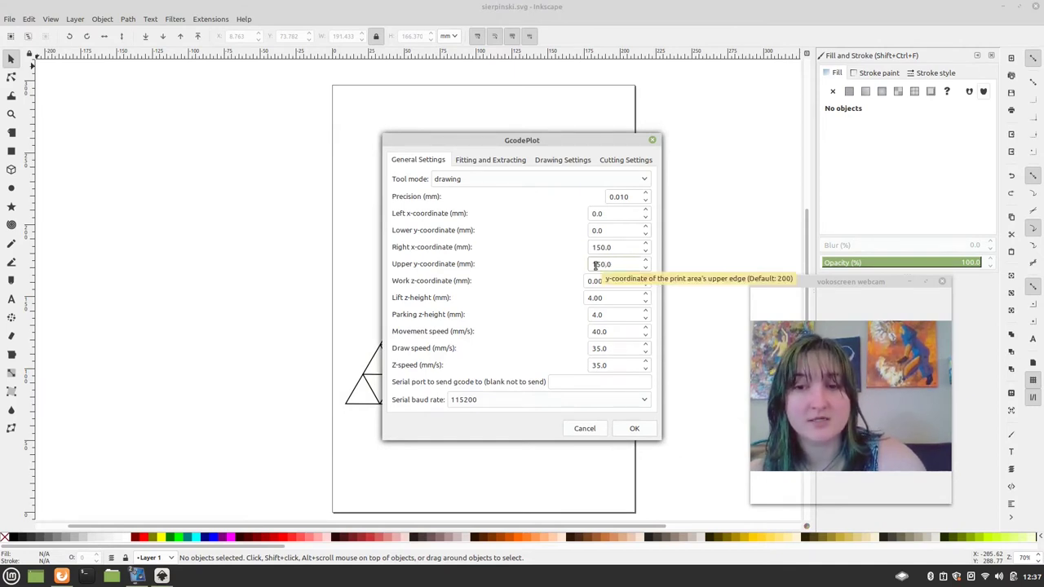
Keep drawing as the tool mode, check lift and parking z-heights and movement speed, then view Fitting and Extracting
left_click(471, 183)
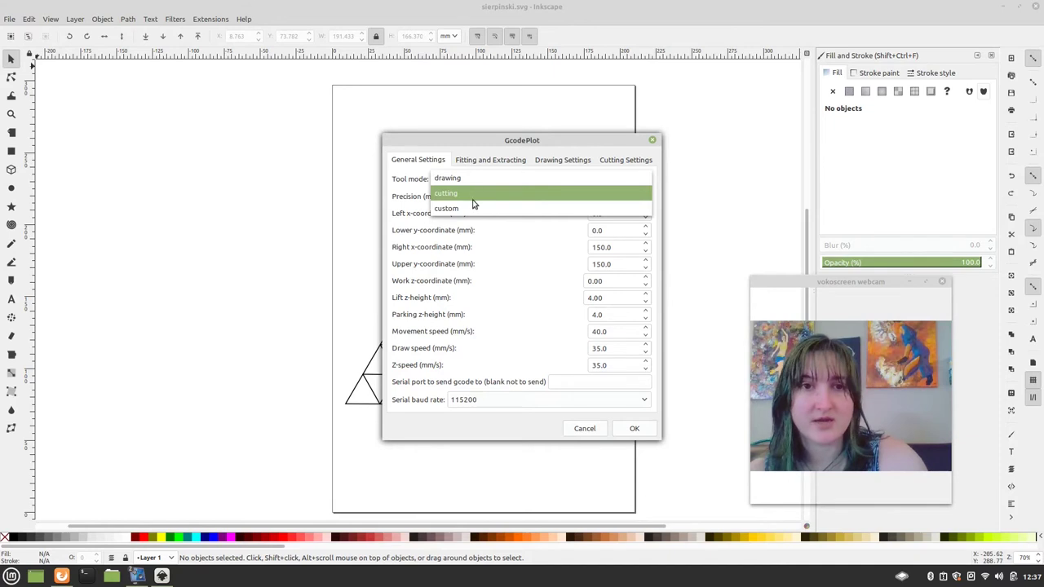
left_click(432, 156)
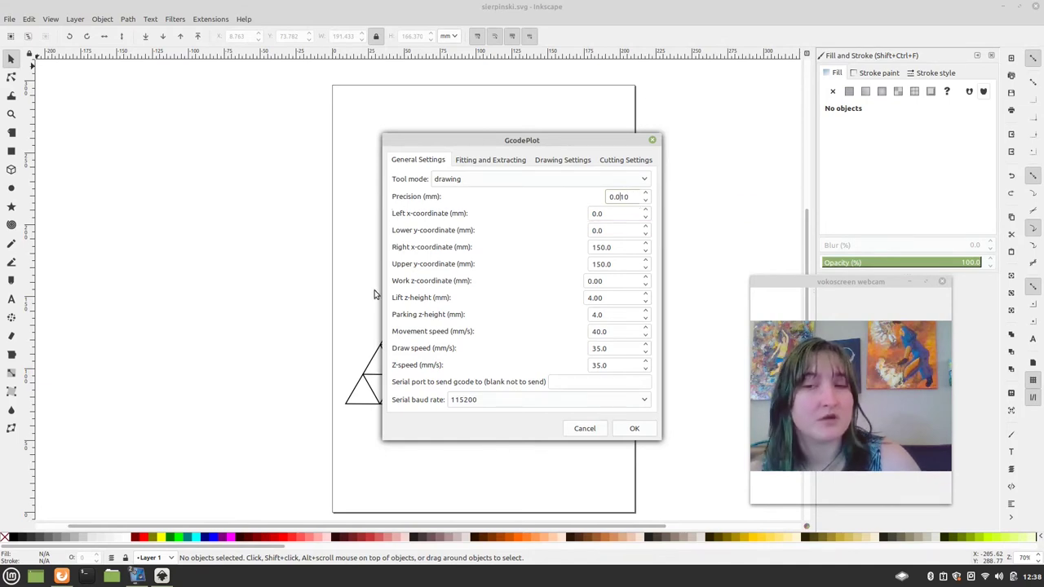
left_click(590, 297)
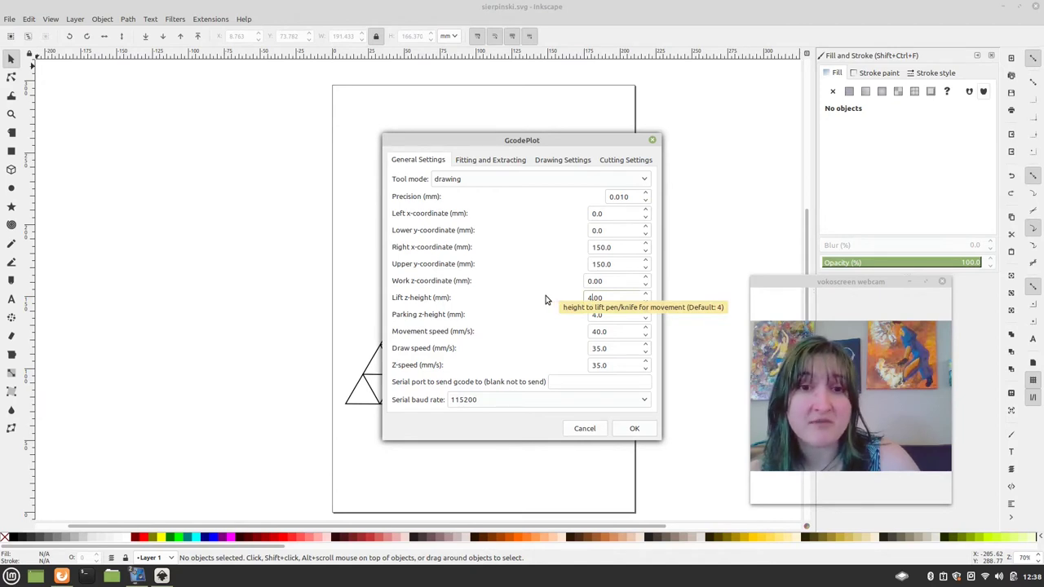
left_click(618, 315)
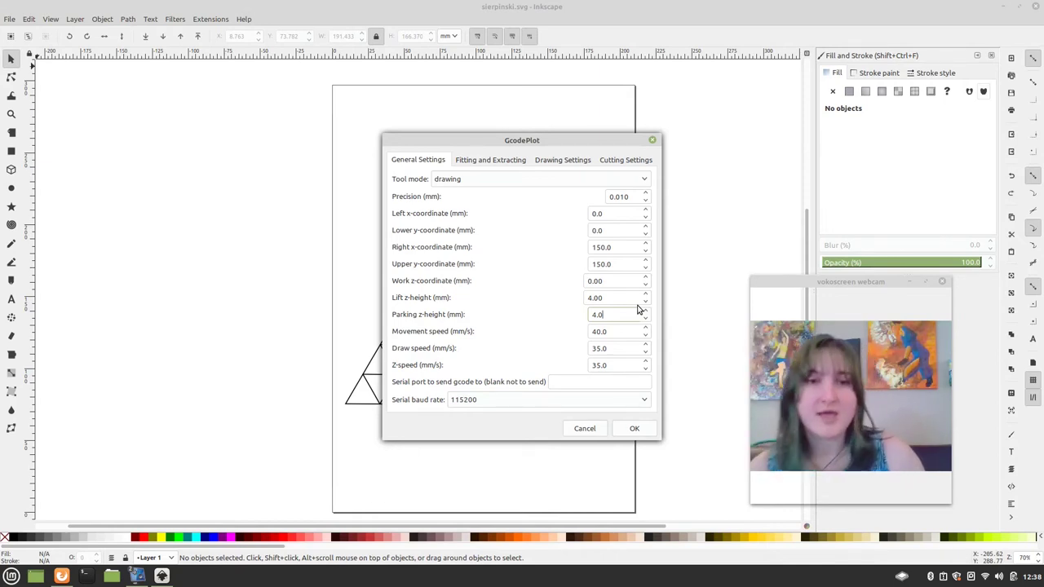
left_click(614, 332)
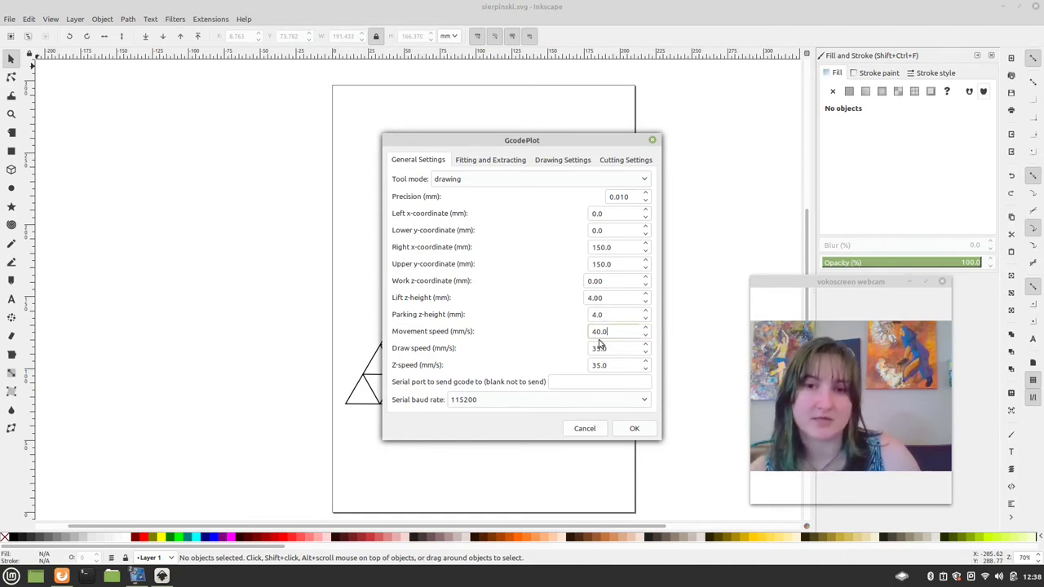
left_click(481, 161)
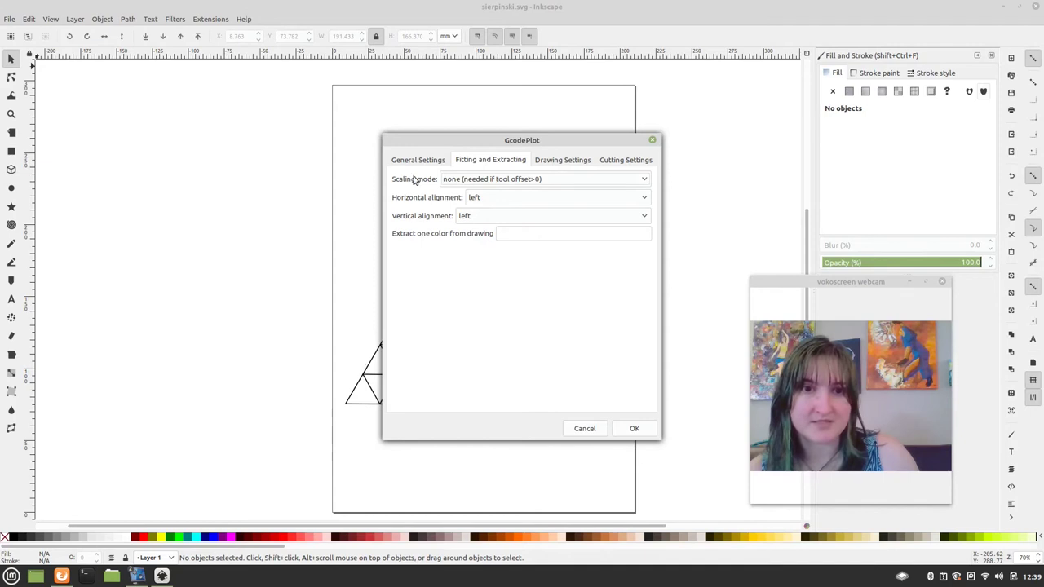
View the GcodePlot Drawing Settings, then the Cutting Settings showing 1.00 mm overcut
left_click(561, 161)
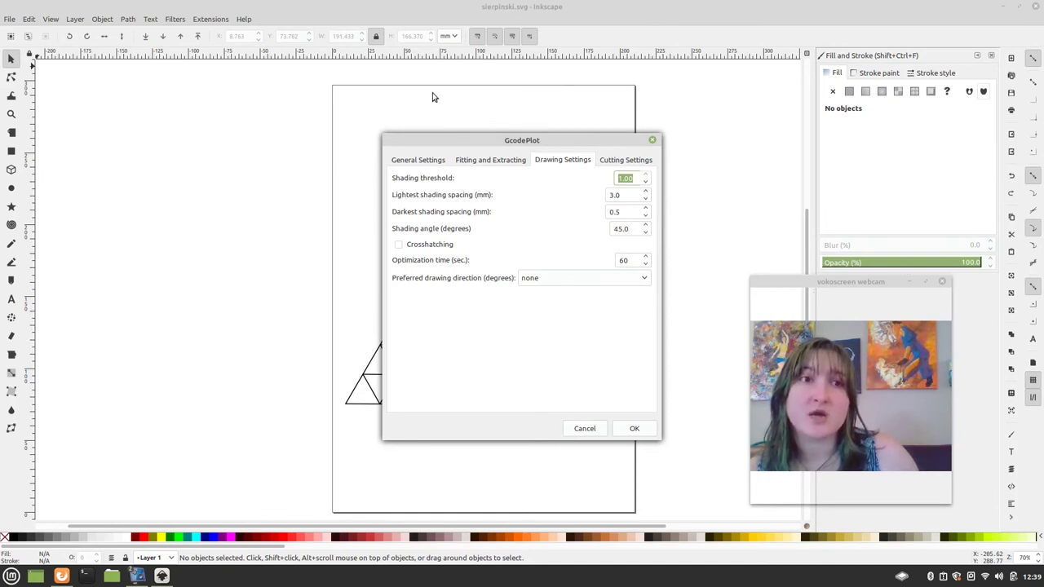
left_click(624, 161)
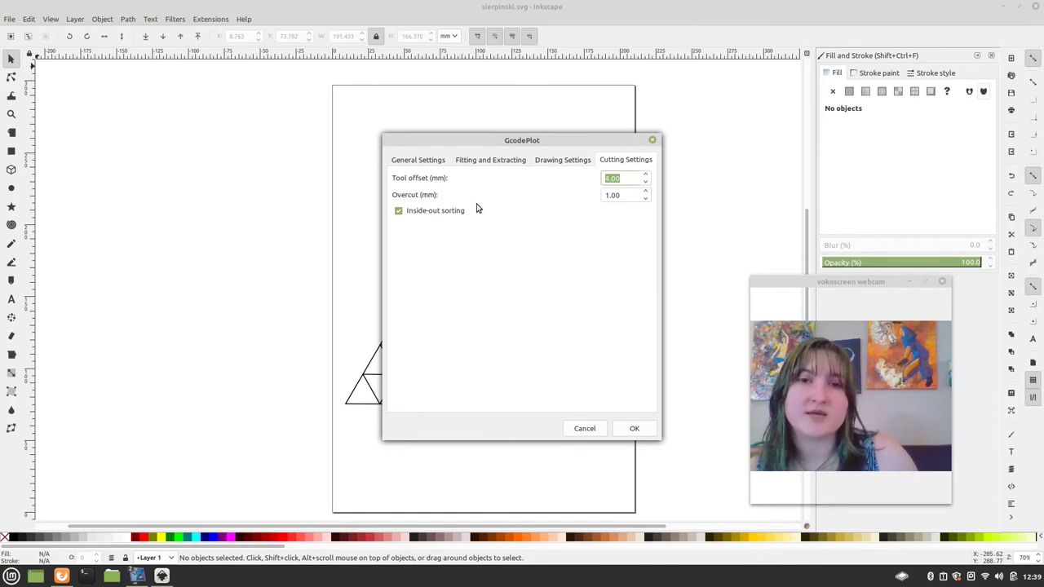
Rerun the G-code export from General Settings and dismiss the out-of-range and could-not-be-saved errors
left_click(424, 159)
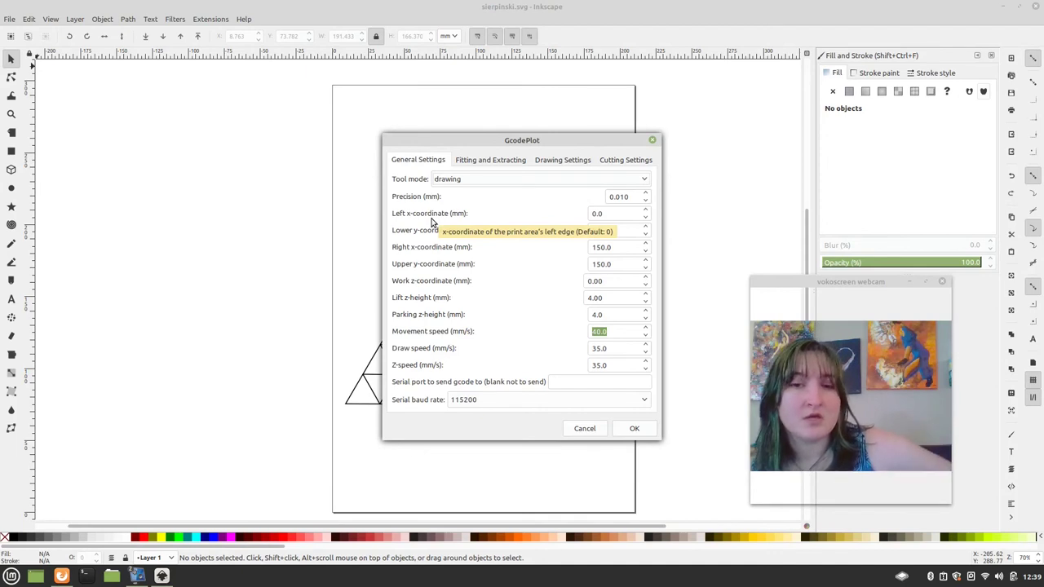
left_click(645, 432)
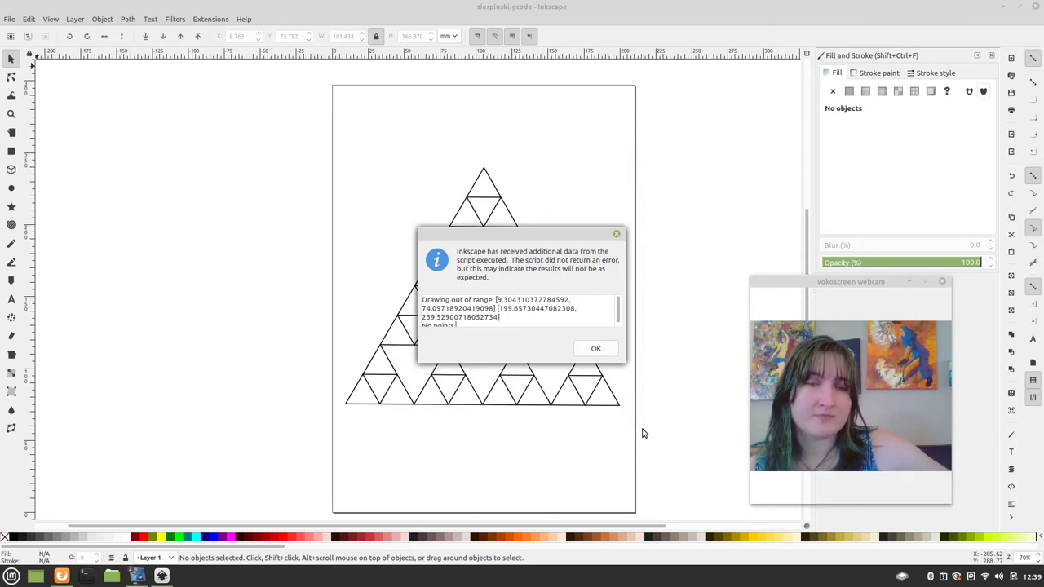
left_click(602, 356)
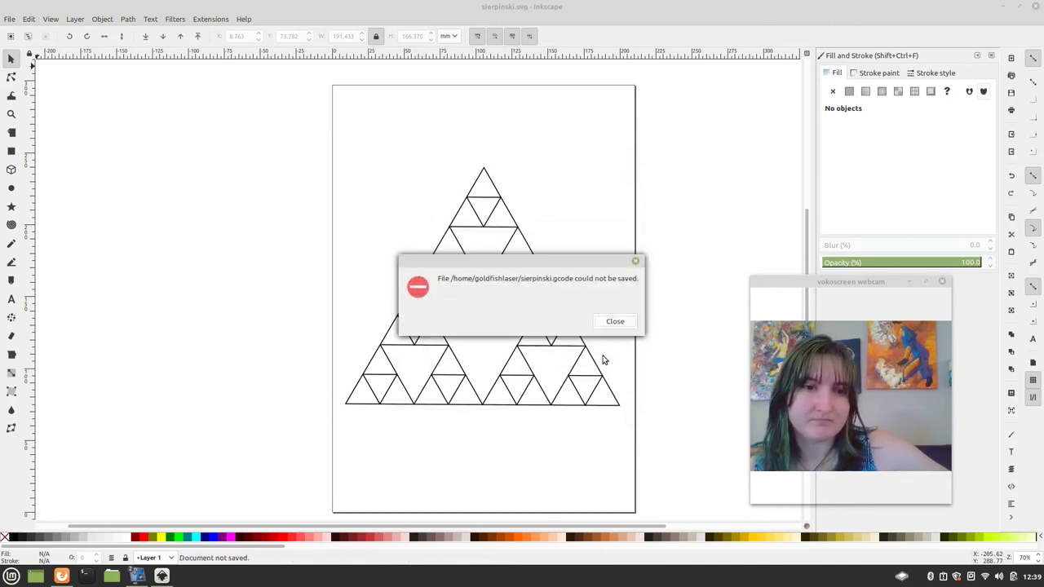
left_click(611, 323)
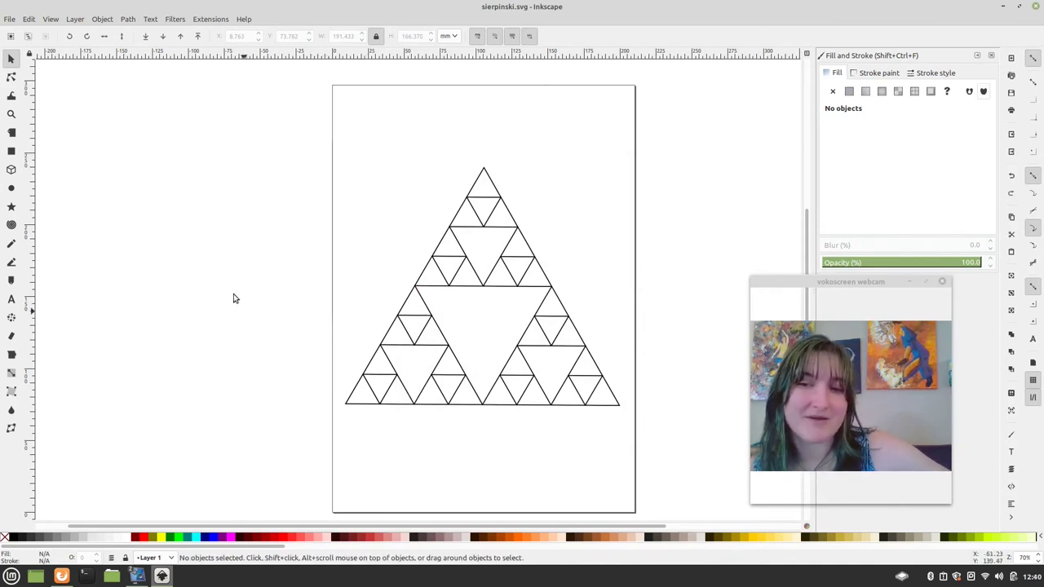
Open Document Properties and begin editing the custom page width
left_click(16, 23)
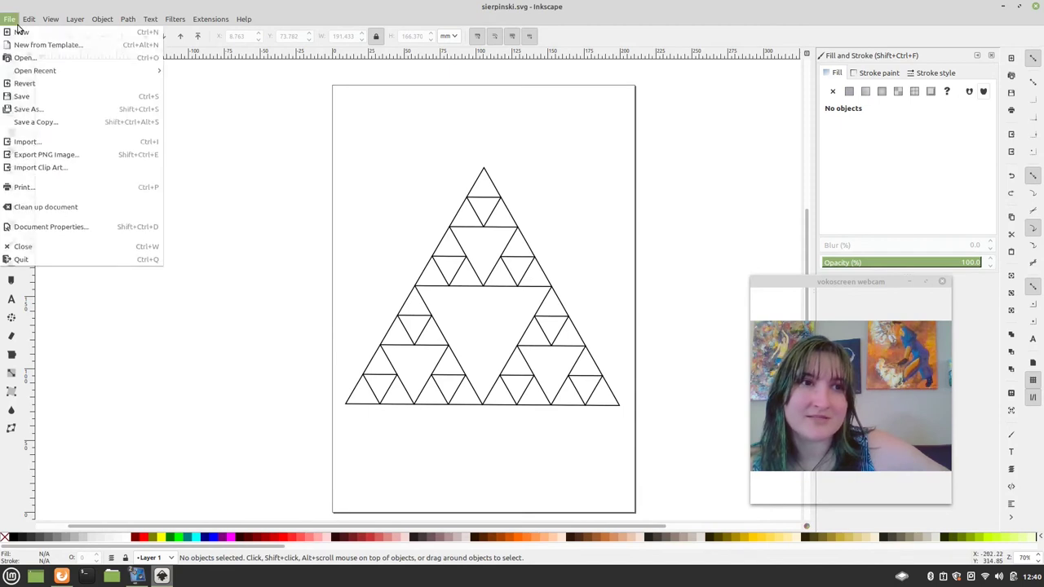
left_click(50, 229)
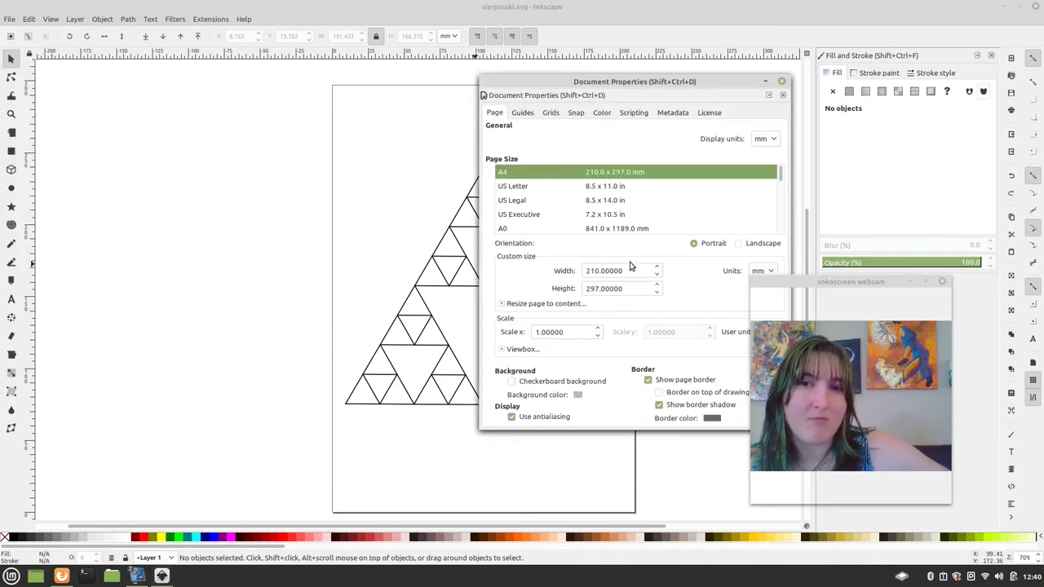
left_click_drag(600, 270, 563, 269)
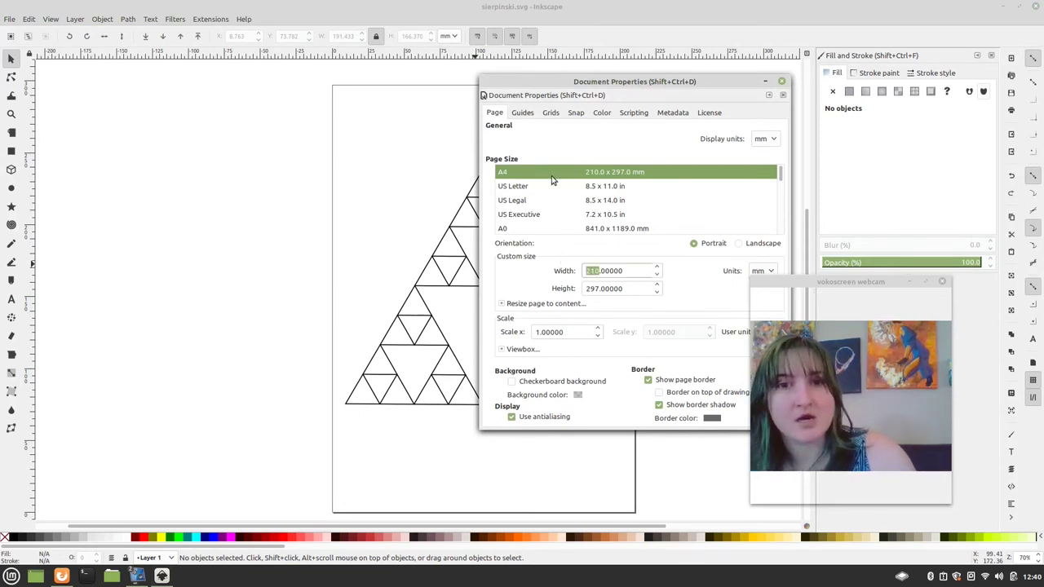
scroll(565, 212, "down", 3)
scroll(565, 211, "down", 10)
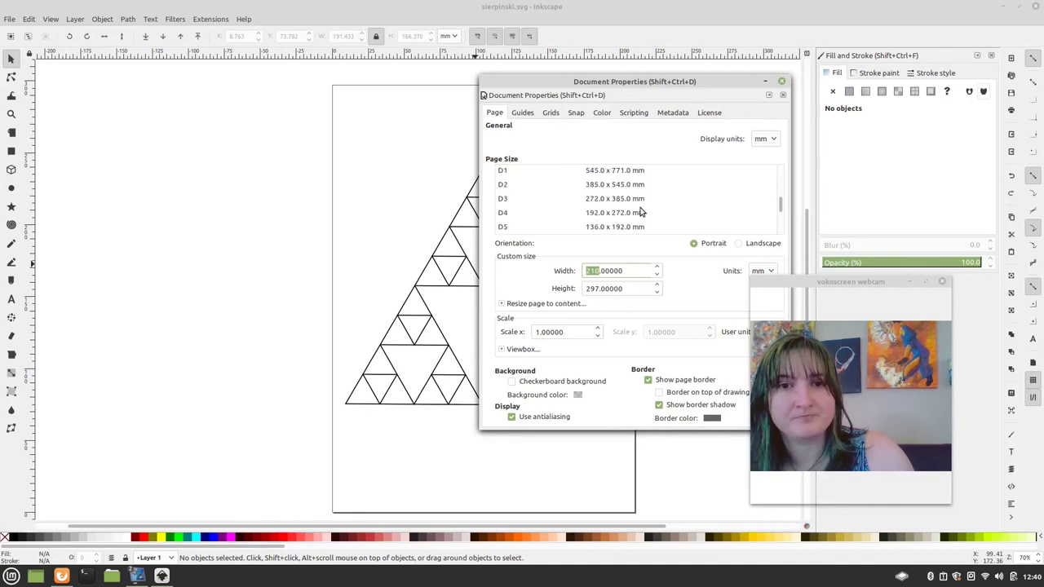
type("206")
key("Return")
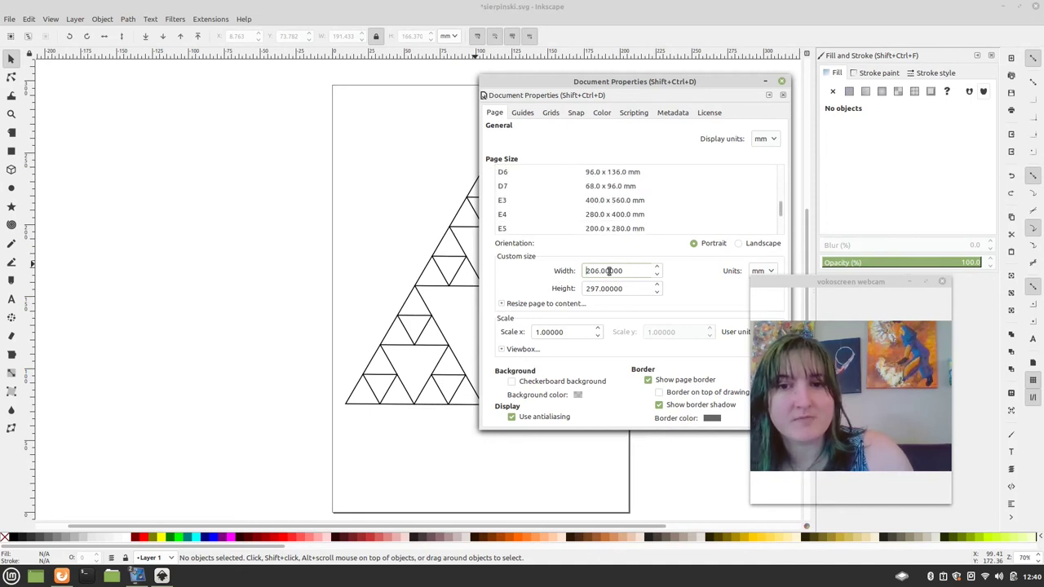
left_click_drag(624, 270, 526, 261)
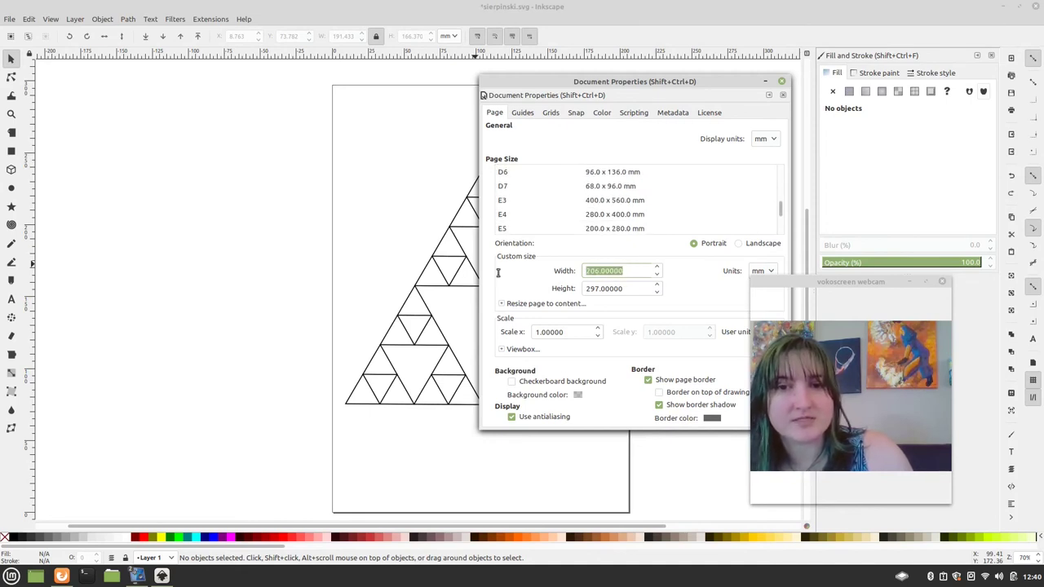
type("150")
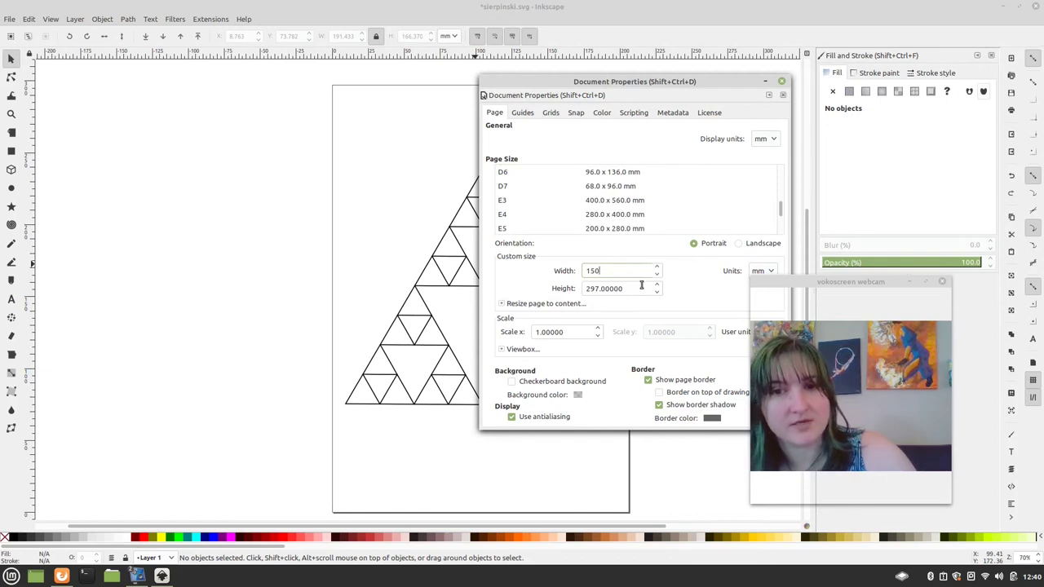
key("Tab")
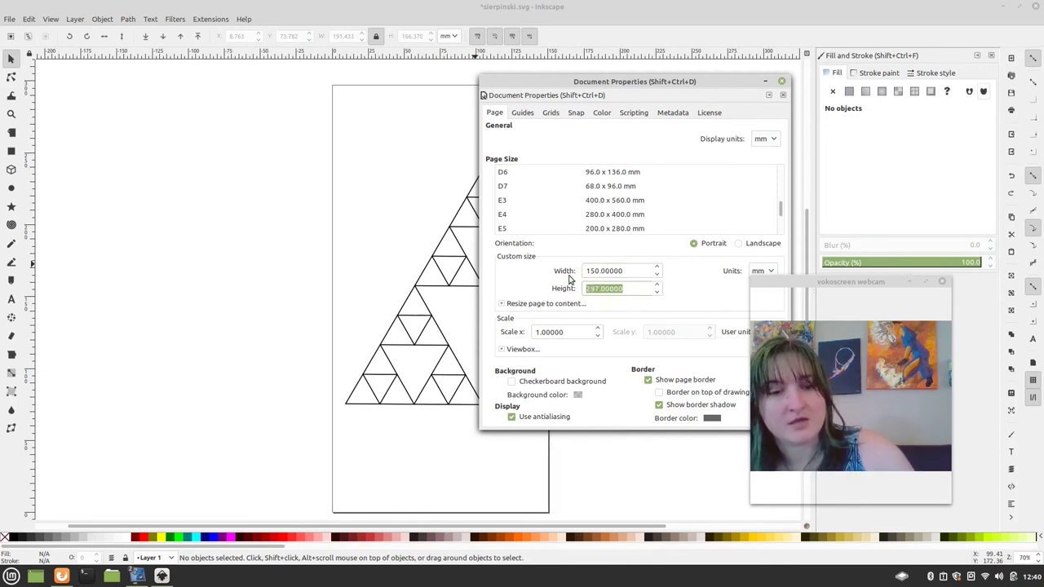
type("1")
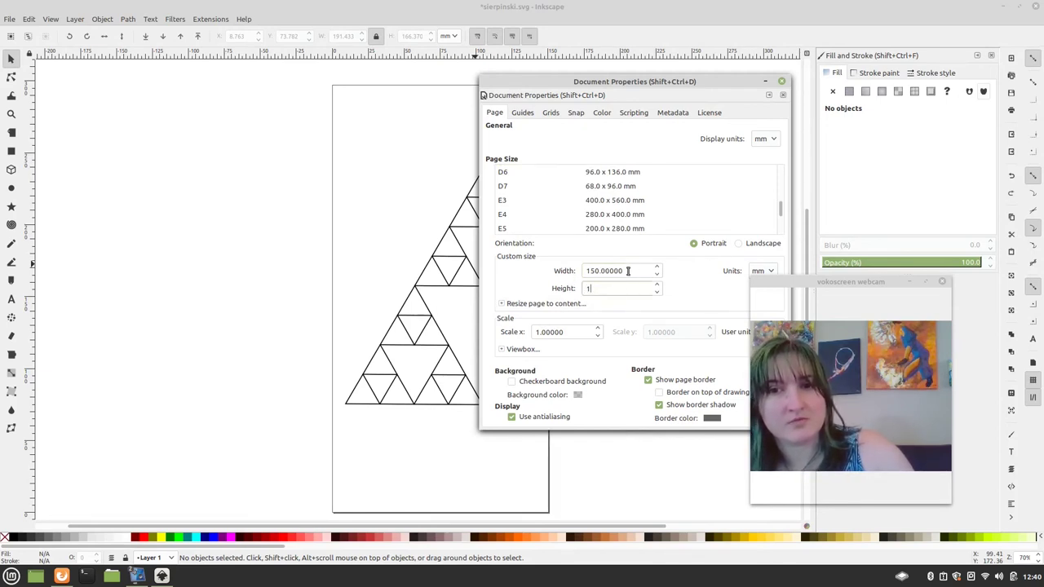
Set the page width to 120 mm and height to 150 mm
left_click_drag(627, 271, 563, 272)
type("120")
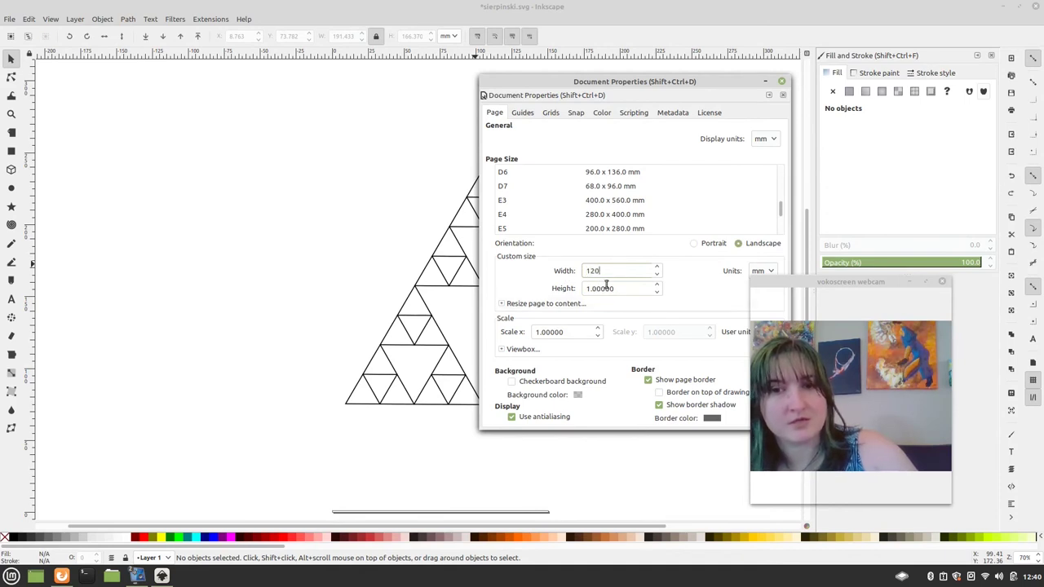
left_click_drag(629, 289, 554, 291)
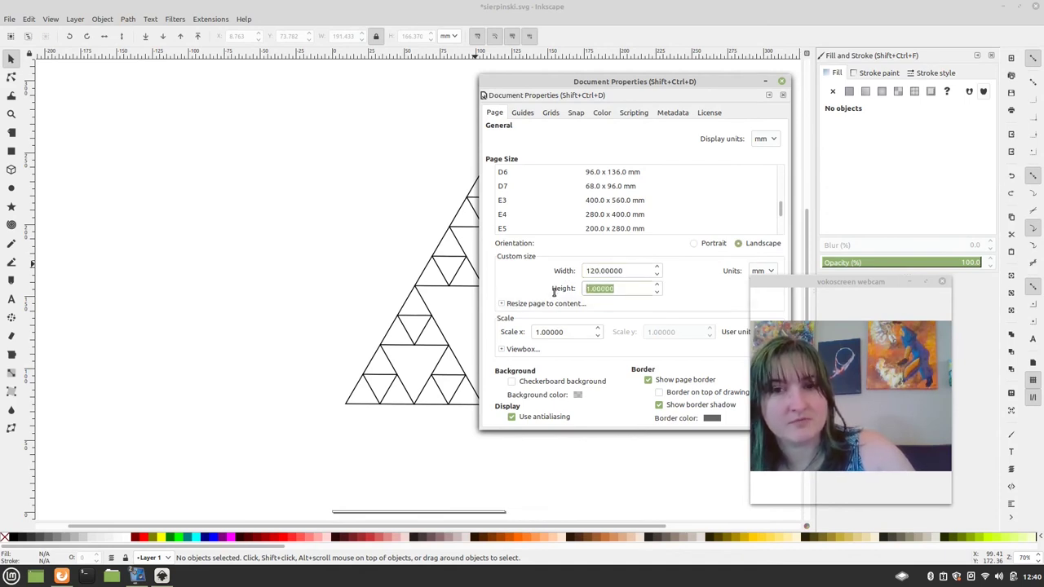
type("150")
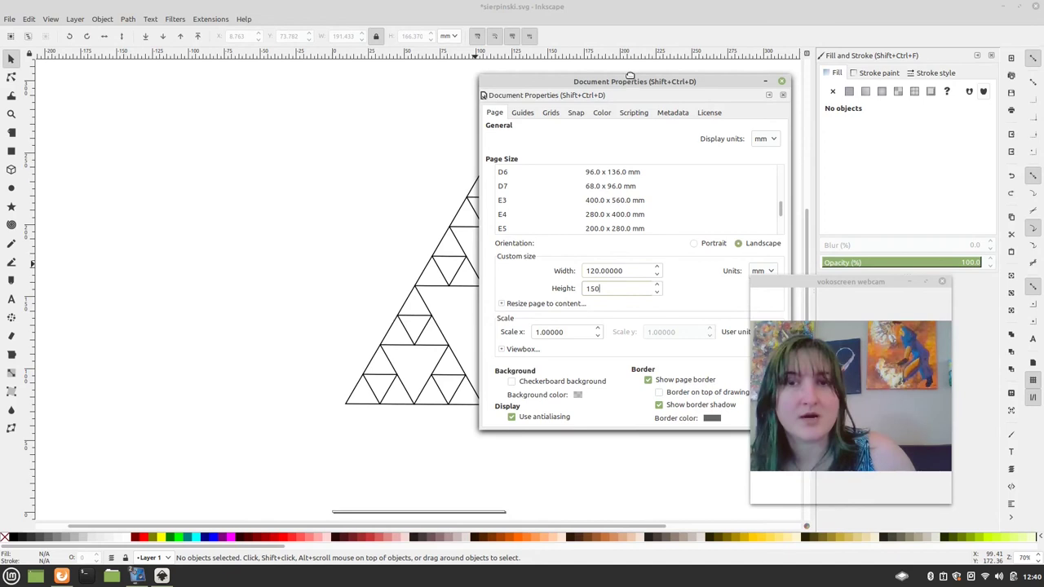
key("Return")
left_click_drag(630, 76, 561, 86)
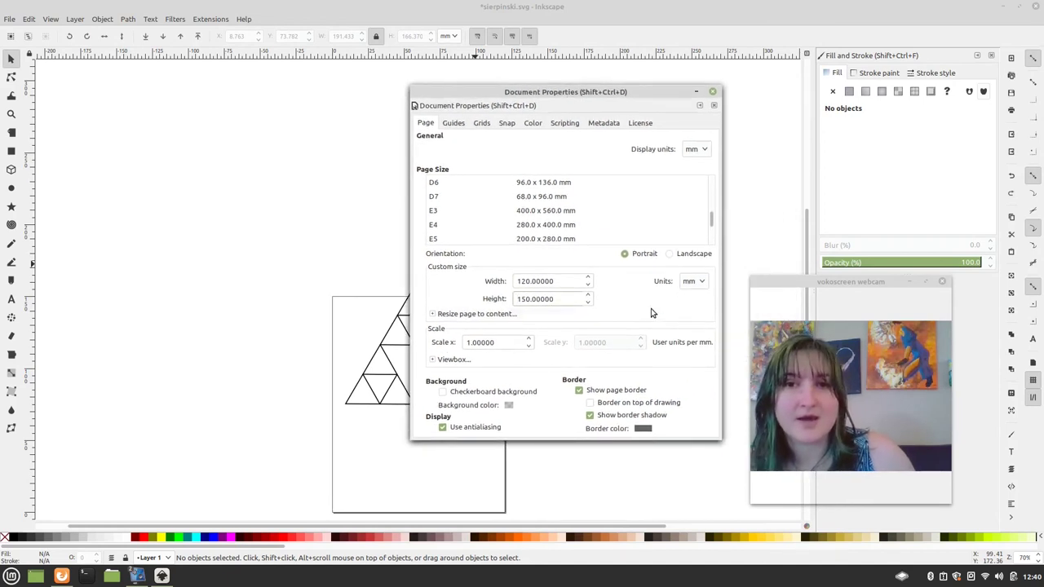
Select all triangles, shrink them to about 110.8 × 96.3 mm and move them onto the page
left_click(713, 92)
left_click_drag(248, 126, 693, 458)
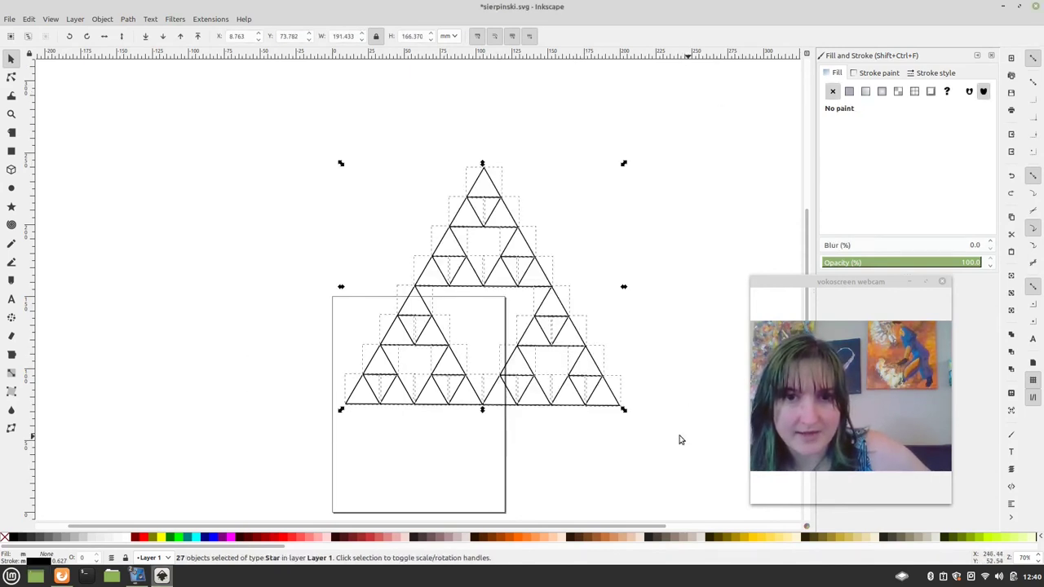
scroll(479, 433, "down", 2)
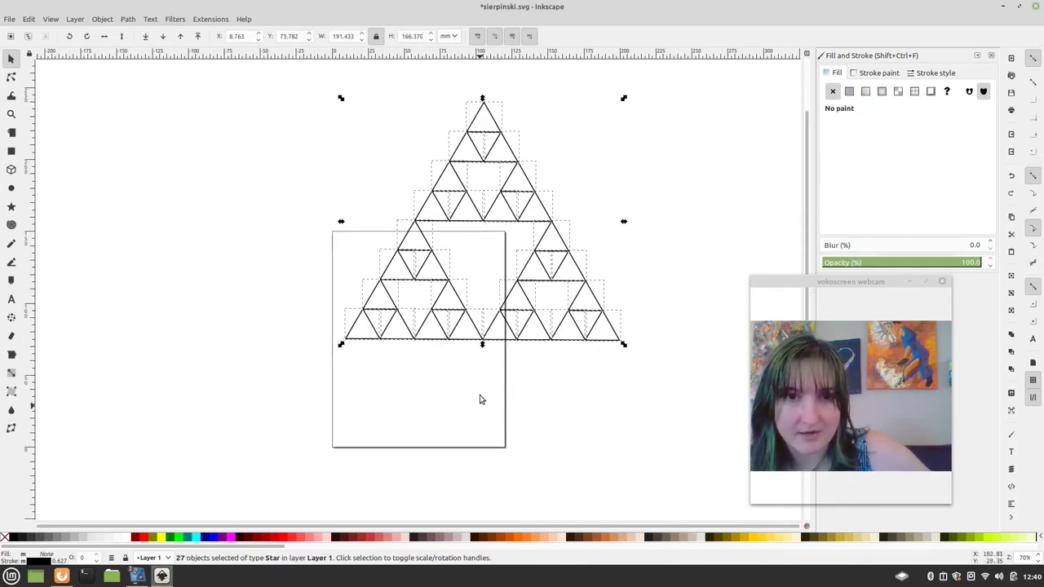
left_click_drag(623, 99, 594, 113)
left_click_drag(494, 173, 426, 333)
left_click(487, 329)
Save the resized drawing with Ctrl+S
key("ctrl+s")
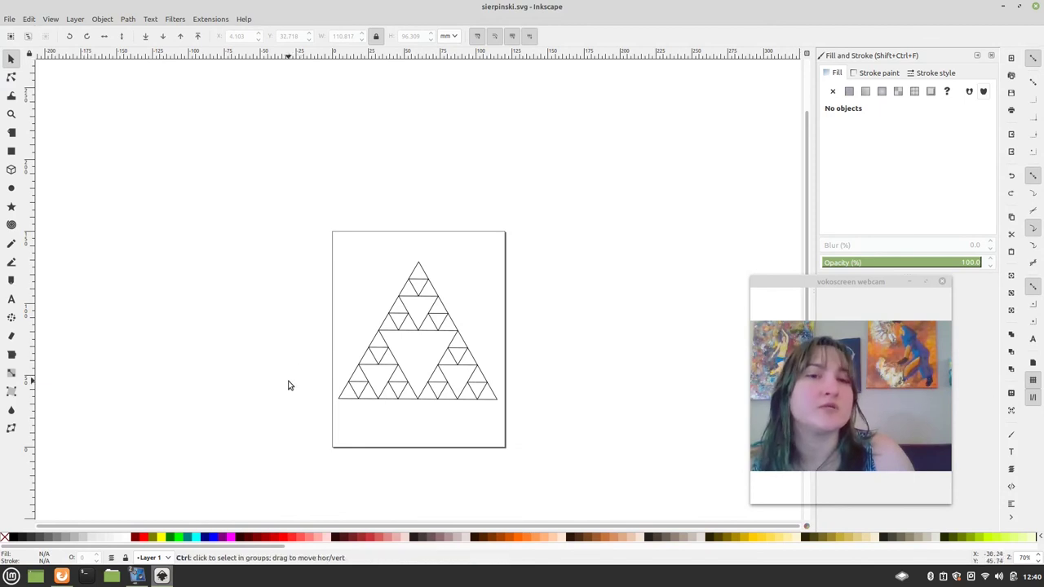
scroll(289, 384, "up", 1)
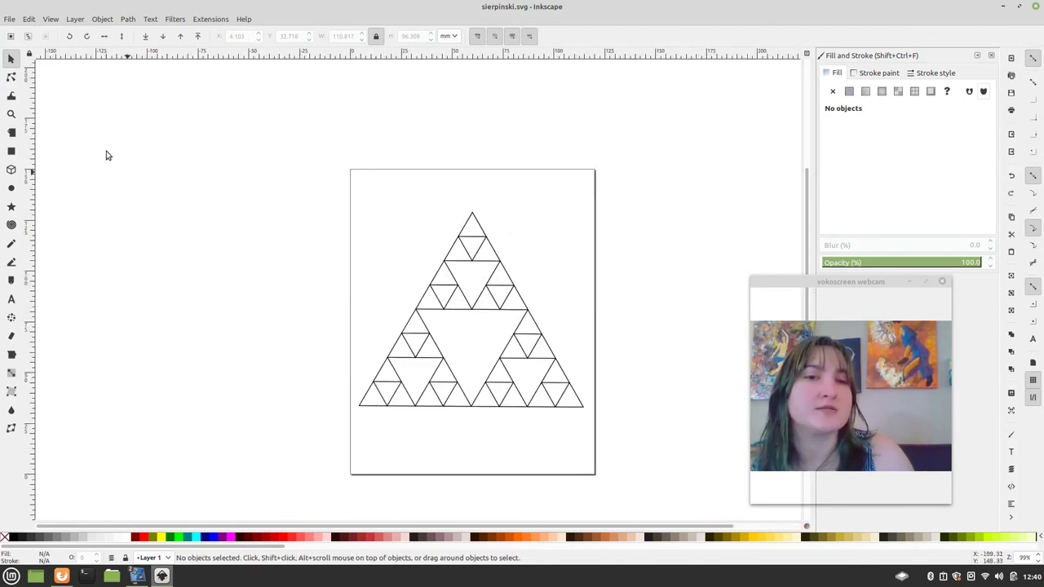
left_click(9, 19)
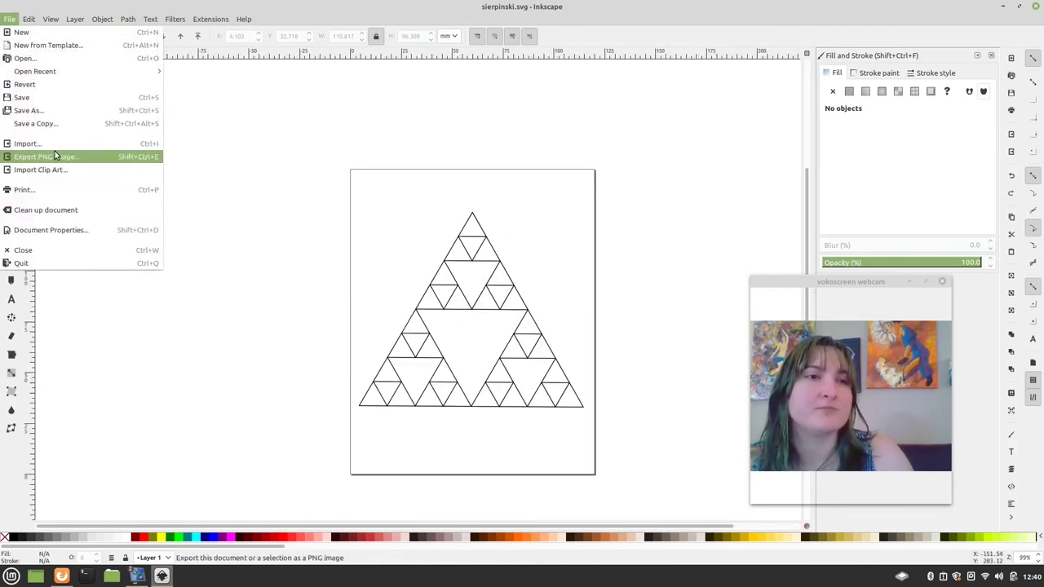
Save as sierpinski.gcode in the 3-axis gcode plotter format, accepting the GcodePlot settings
left_click(64, 107)
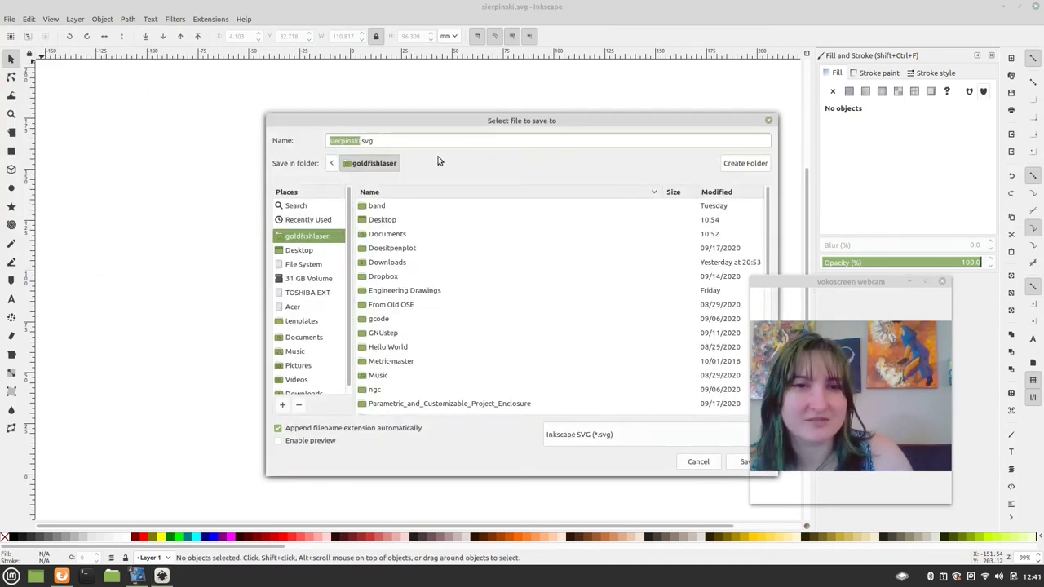
left_click(686, 439)
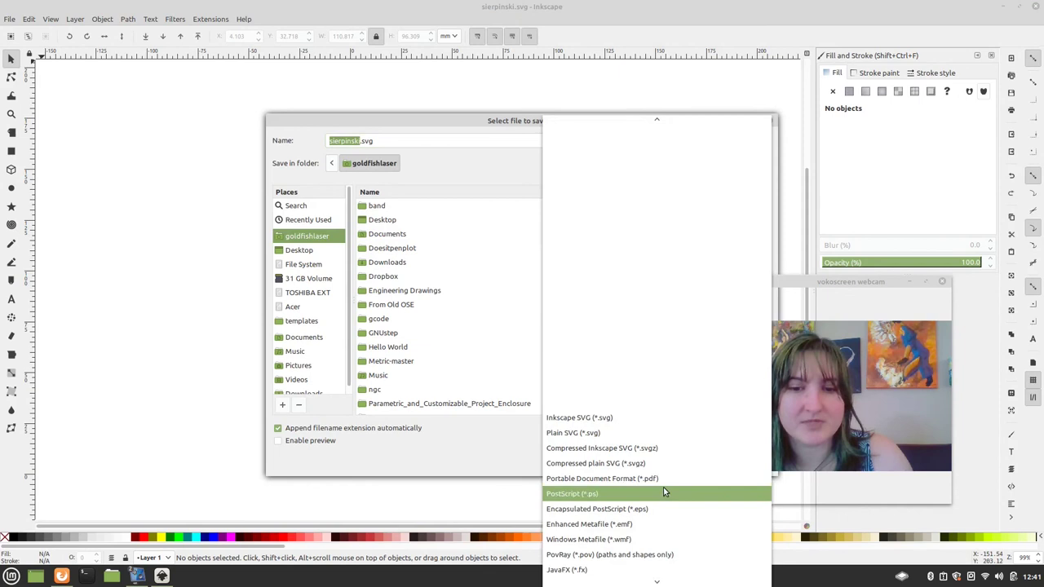
scroll(663, 490, "down", 5)
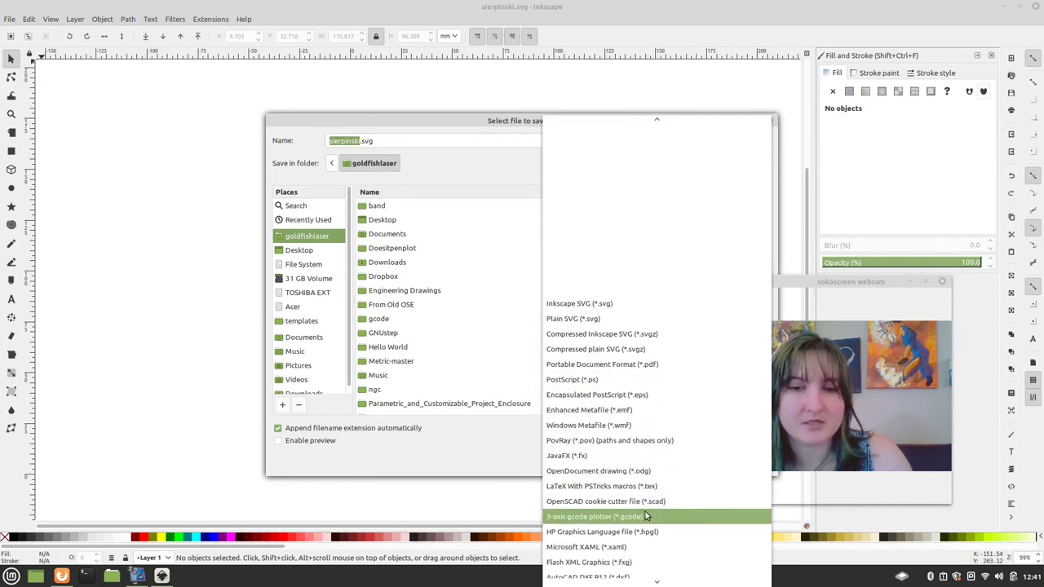
left_click(664, 512)
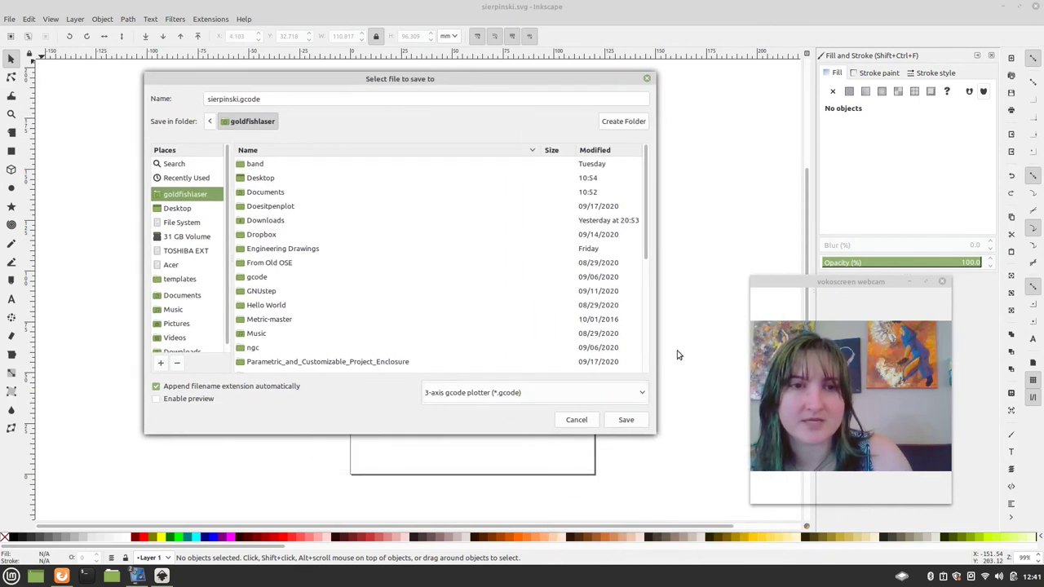
left_click(627, 422)
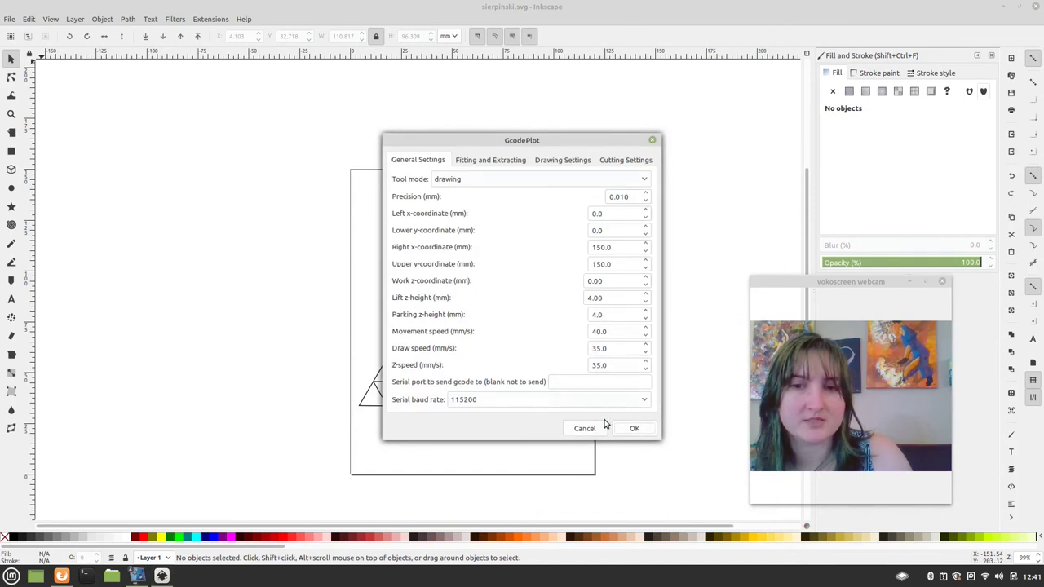
left_click(644, 437)
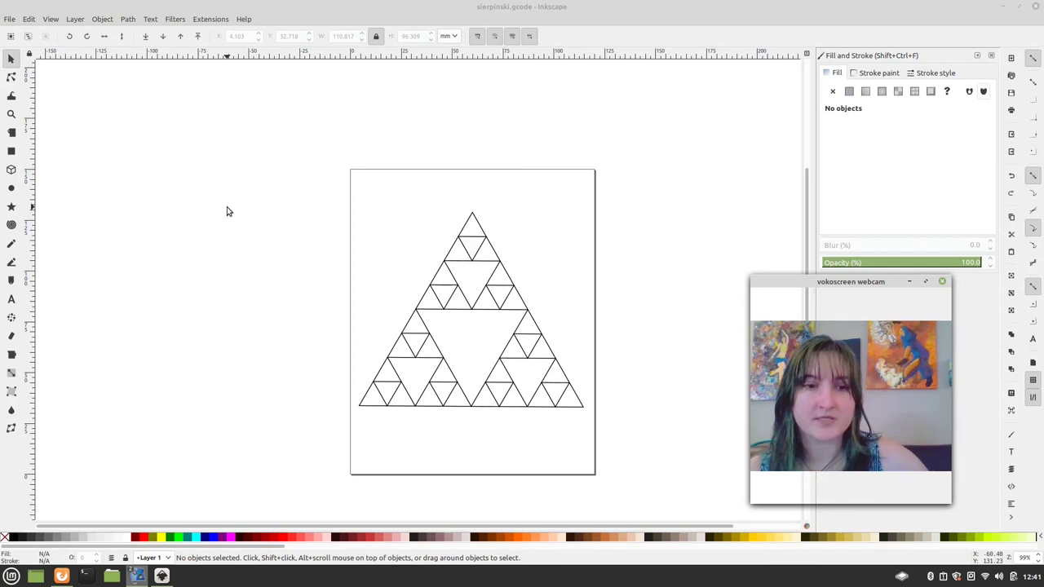
left_click(210, 522)
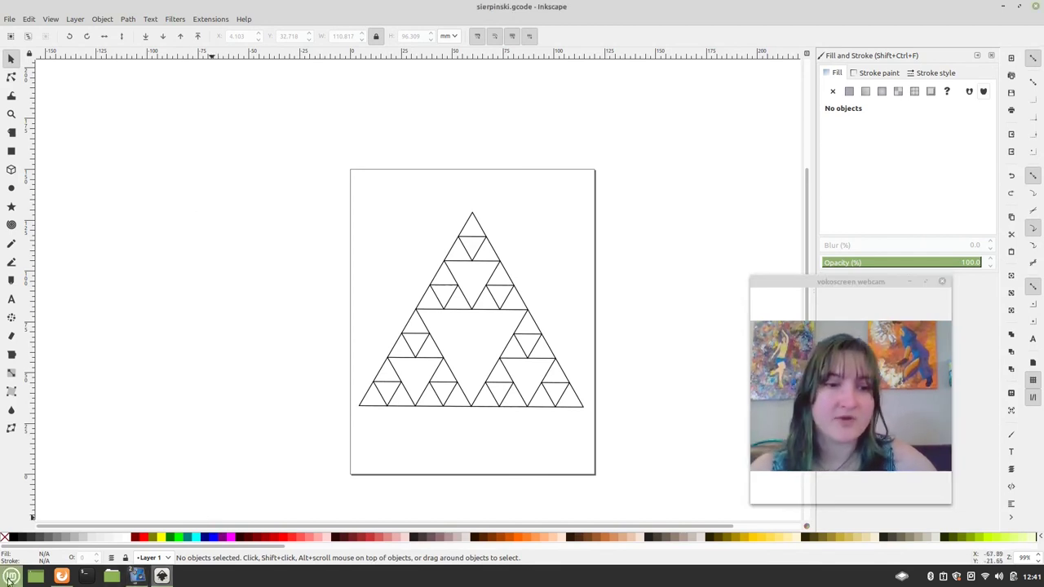
Open ncviewer.com in a new Firefox tab
left_click(62, 576)
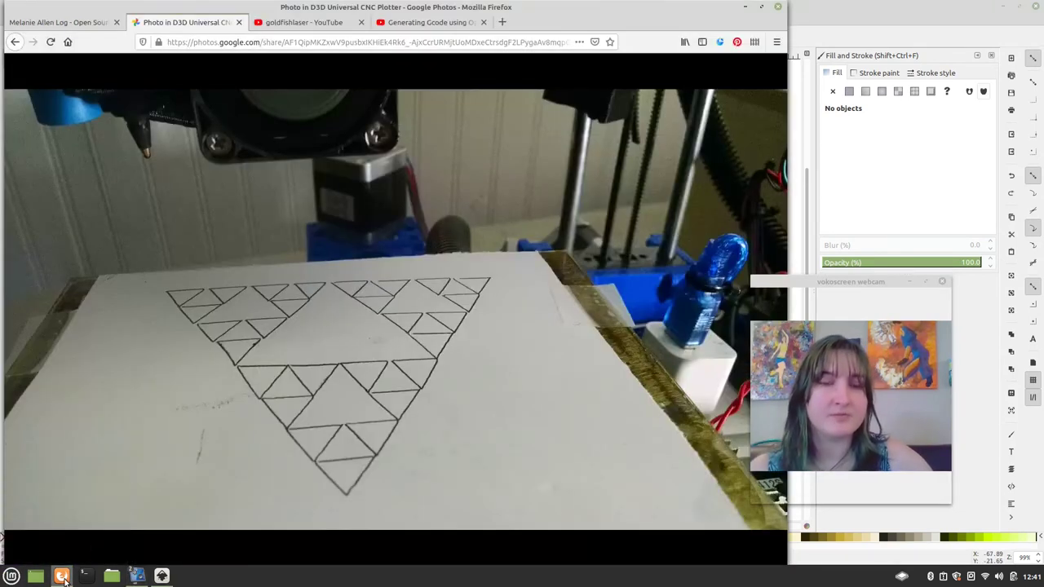
left_click(500, 21)
type("ncviewer.com/")
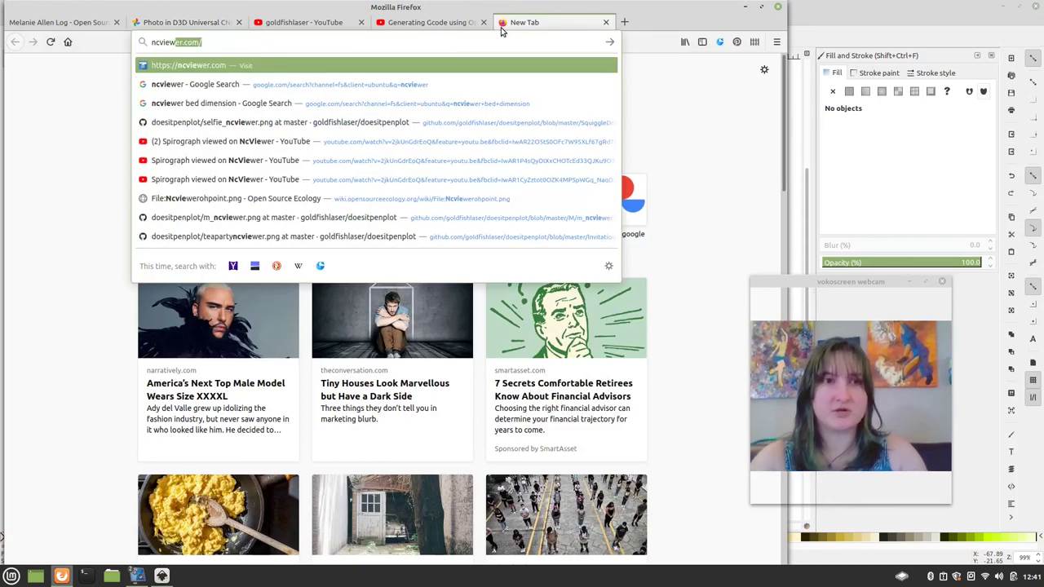
key("Return")
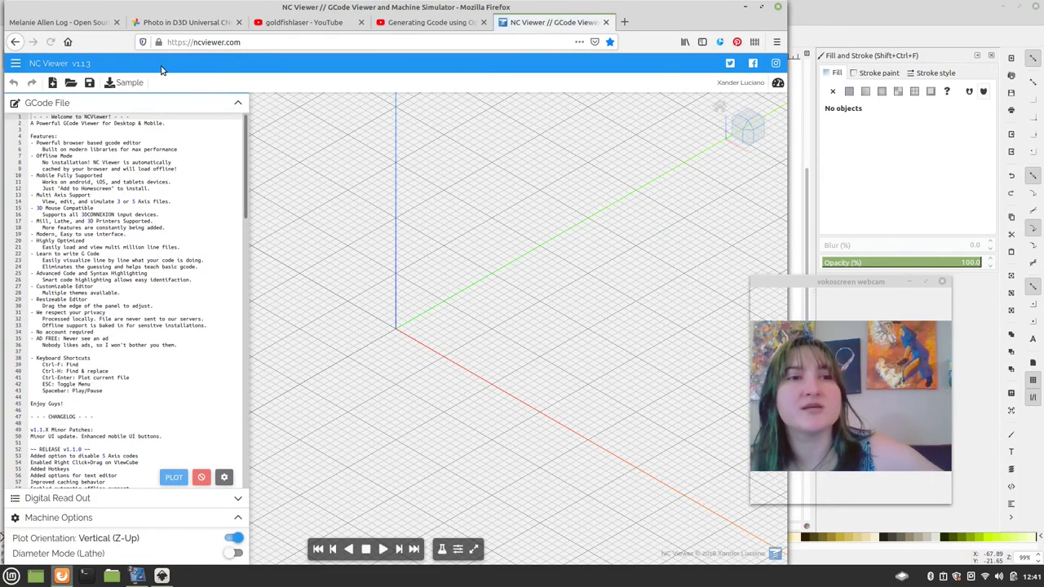
Browse to the goldfishlaser home folder and pick sierpinski.gcode to open
left_click(71, 82)
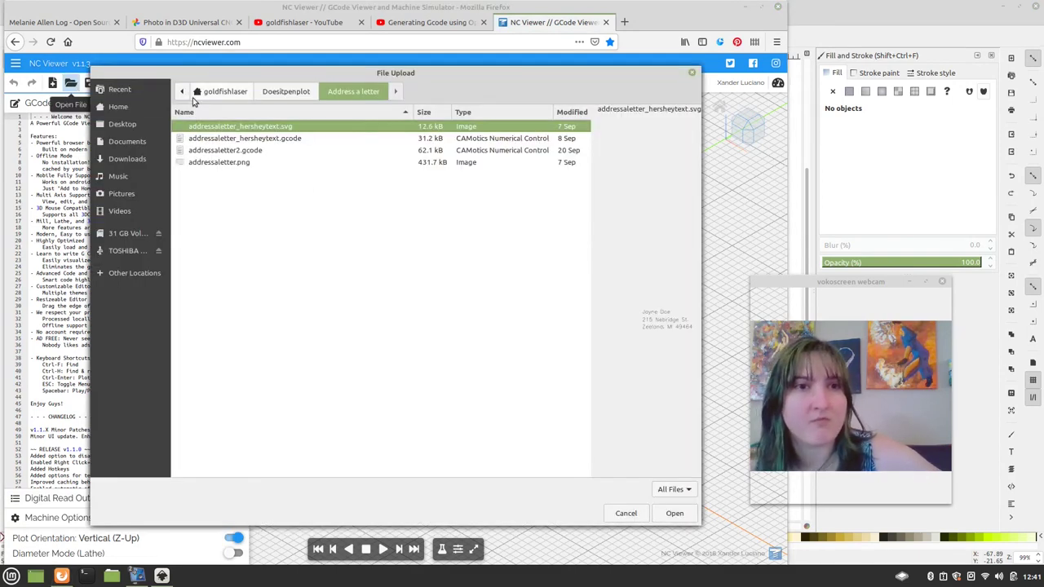
left_click(225, 91)
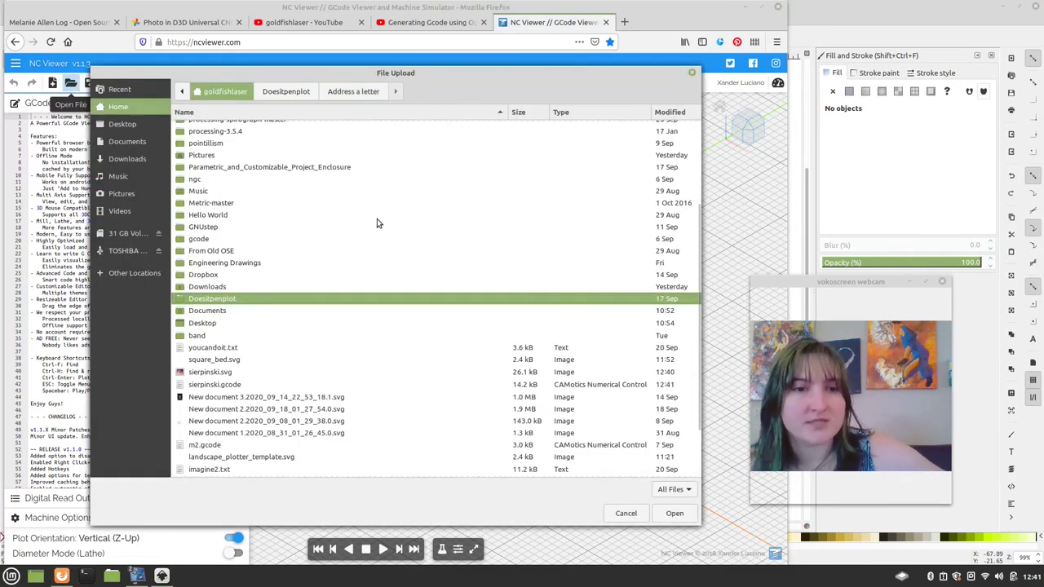
scroll(377, 219, "down", 3)
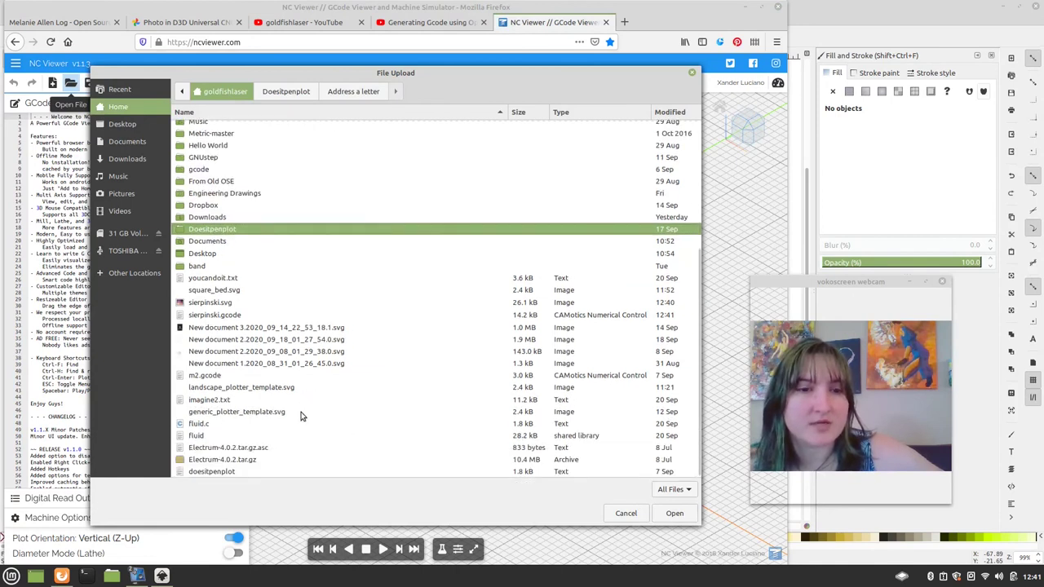
left_click(235, 315)
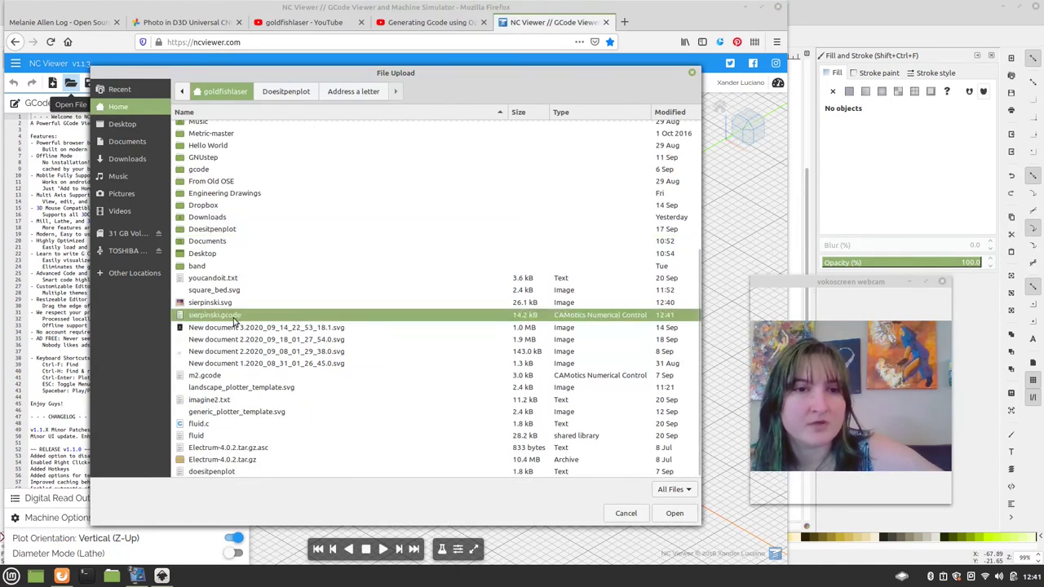
Load sierpinski.gcode, zoom into the toolpath and play the plot simulation
left_click(675, 514)
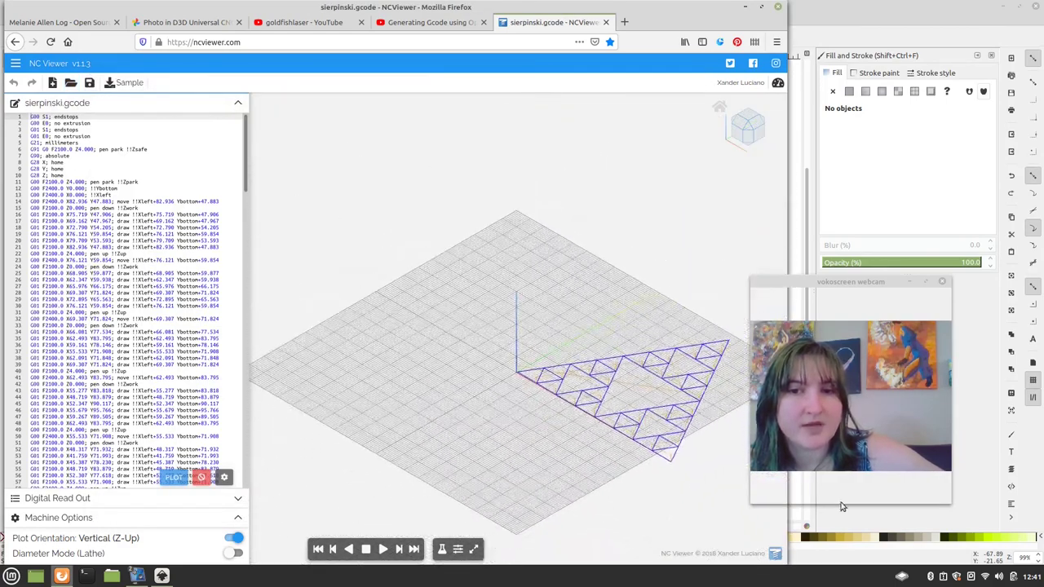
scroll(693, 522, "up", 5)
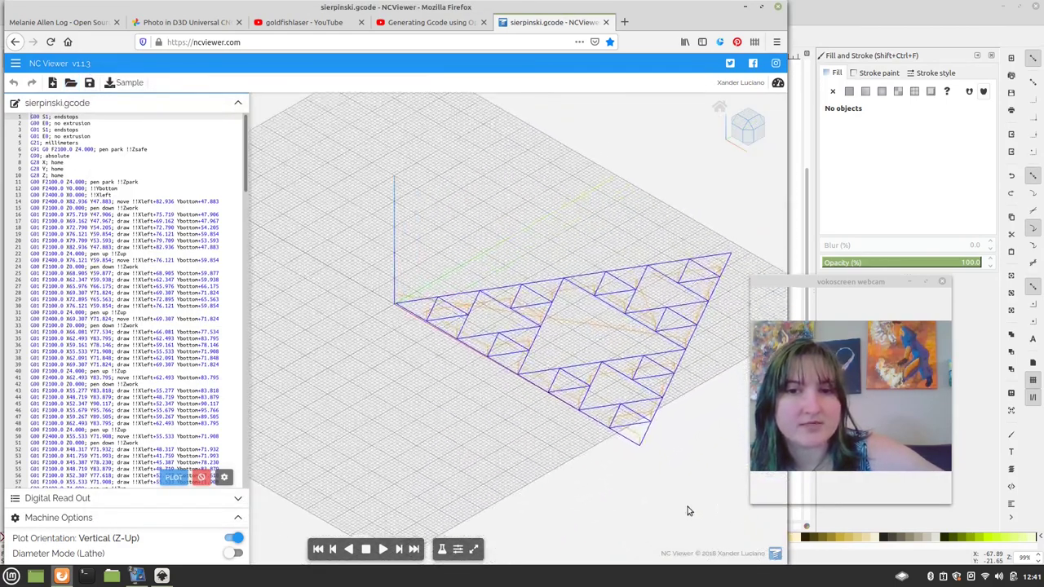
scroll(686, 511, "up", 1)
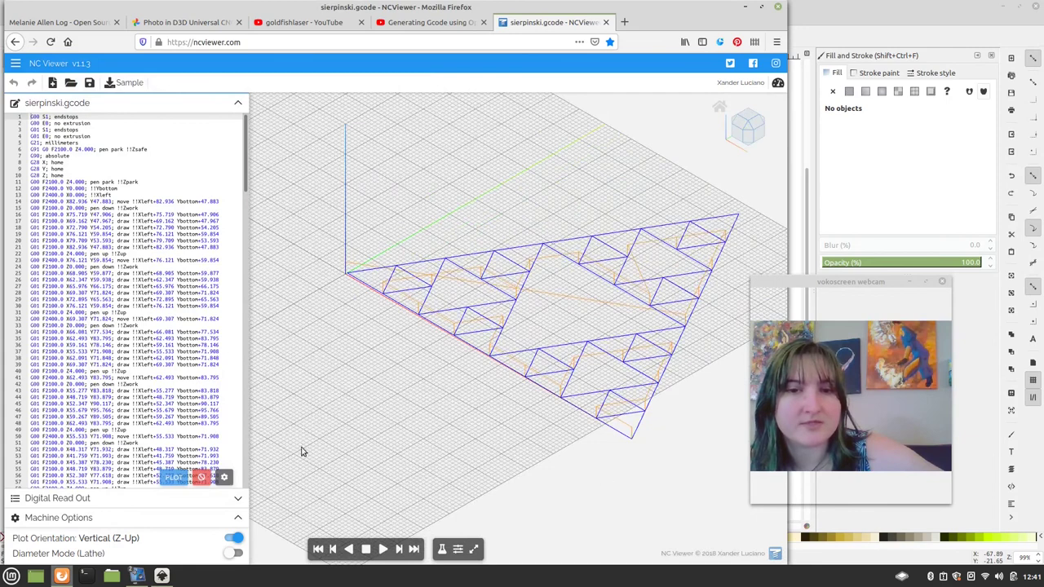
left_click(386, 549)
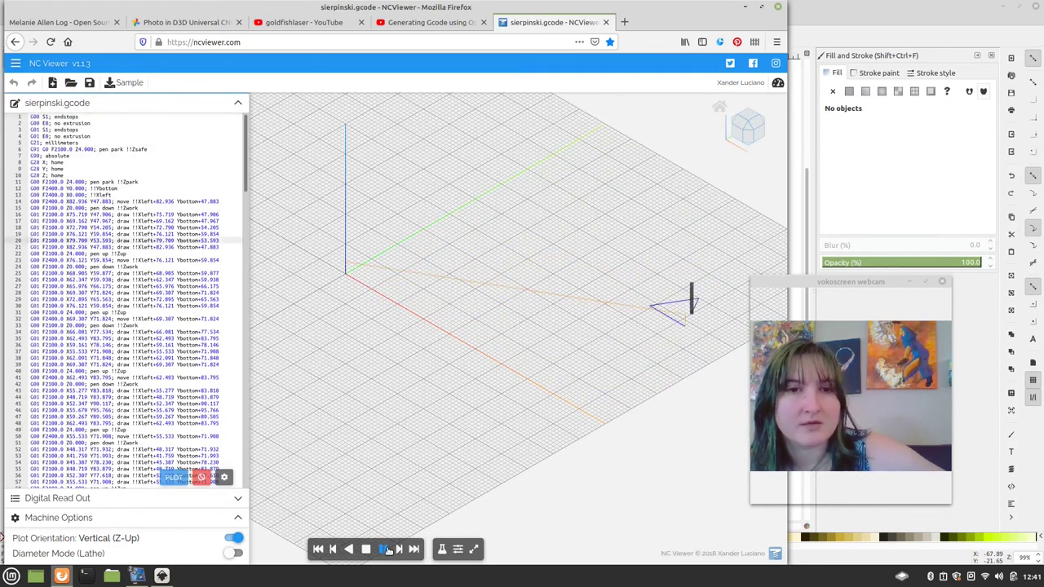